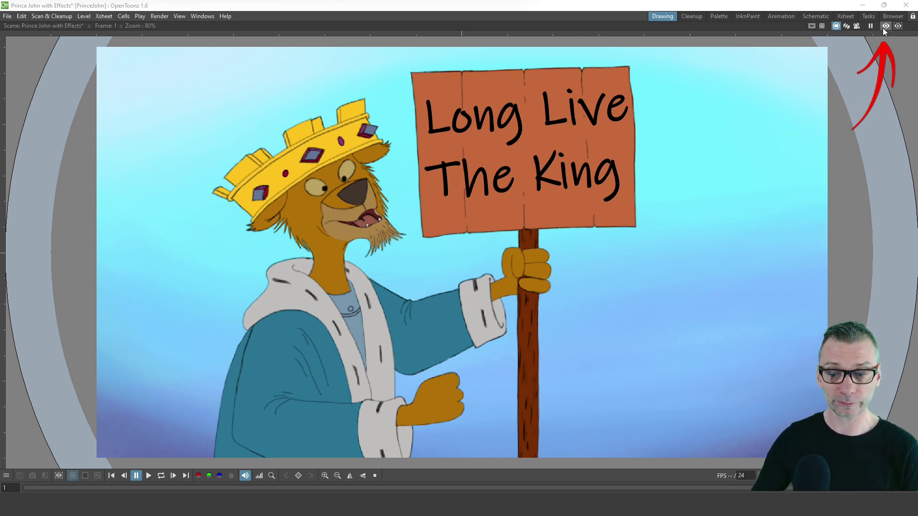
Step: Toggle the render preview on and off to compare effects, then restore the full Drawing room layout
left_click(883, 27)
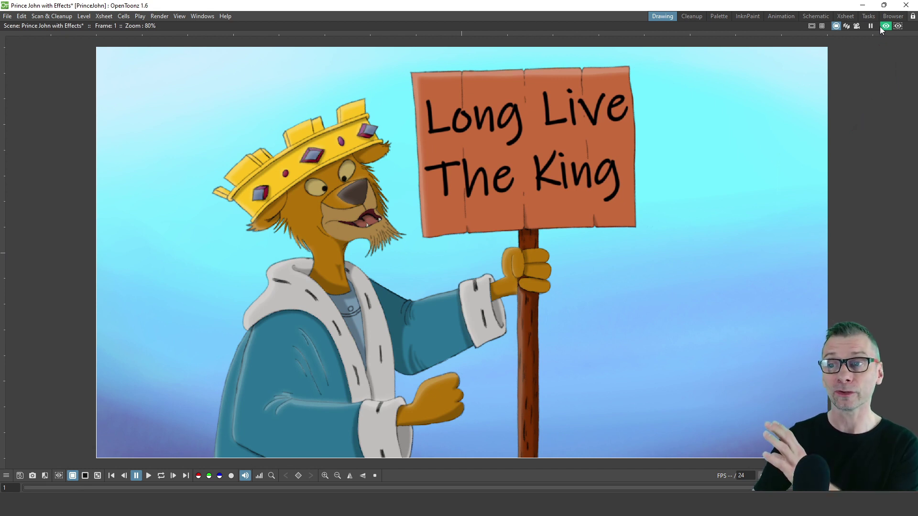
left_click(881, 27)
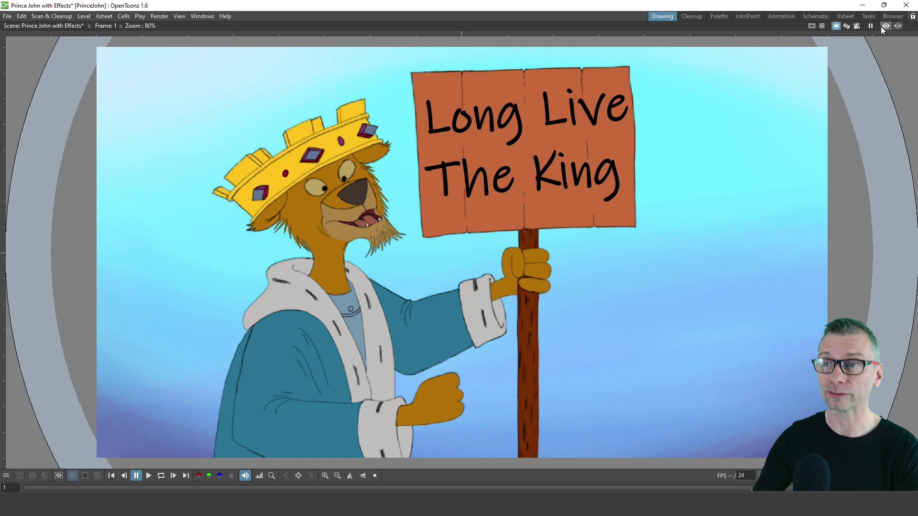
left_click(881, 27)
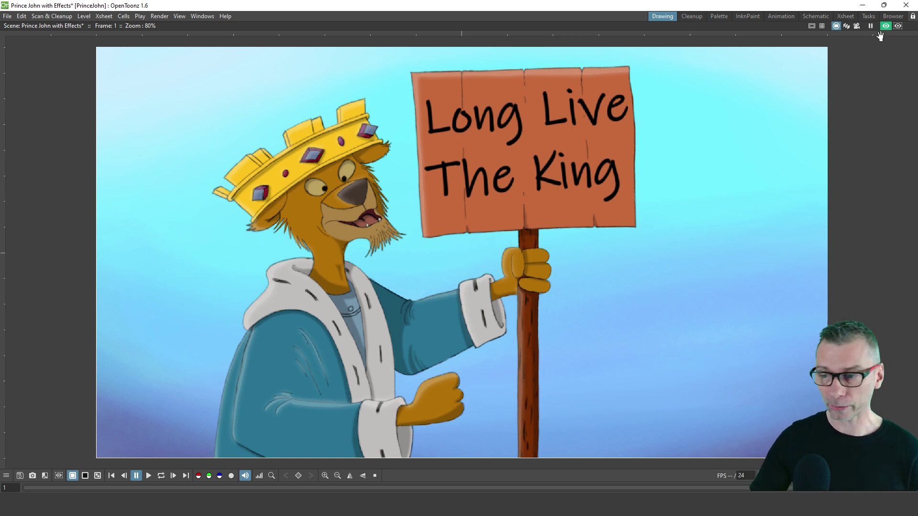
left_click(886, 26)
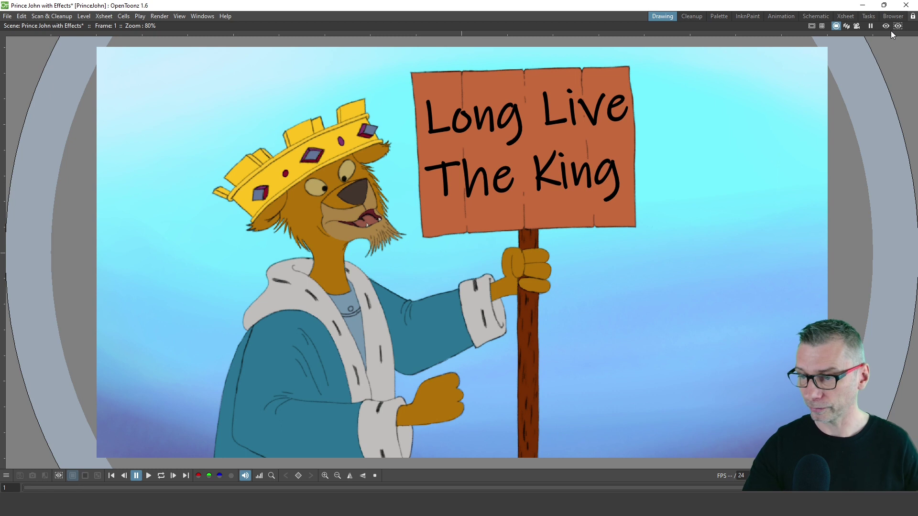
key("grave")
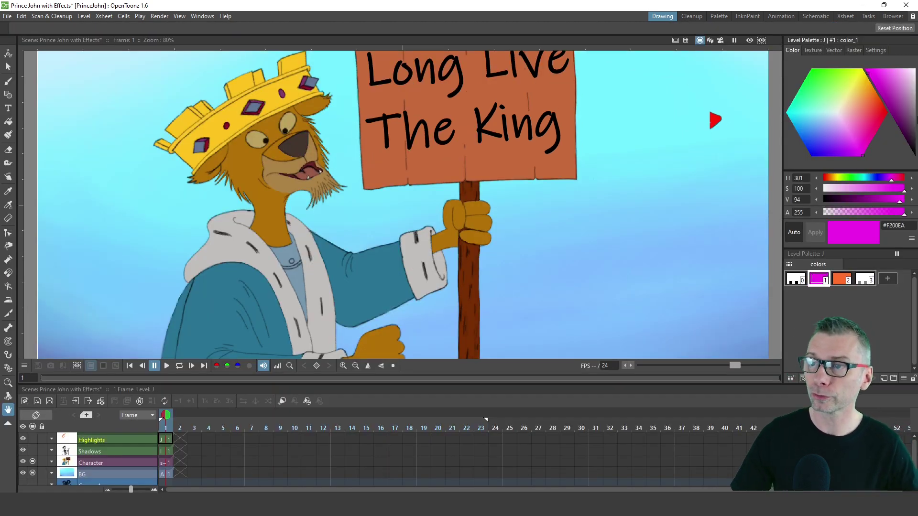
Step: Switch to the Schematic room, flip to Stage Schematic, then return to the FX Schematic
left_click(811, 18)
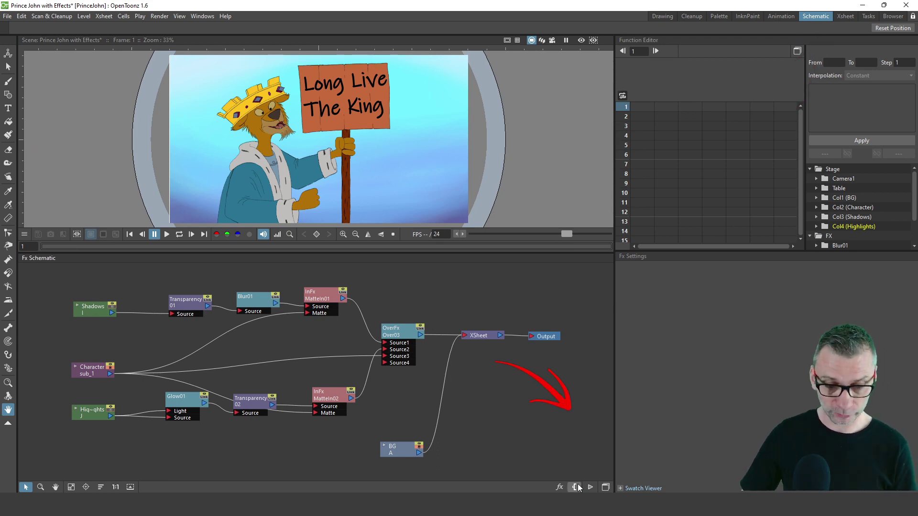
left_click(606, 488)
left_click(606, 487)
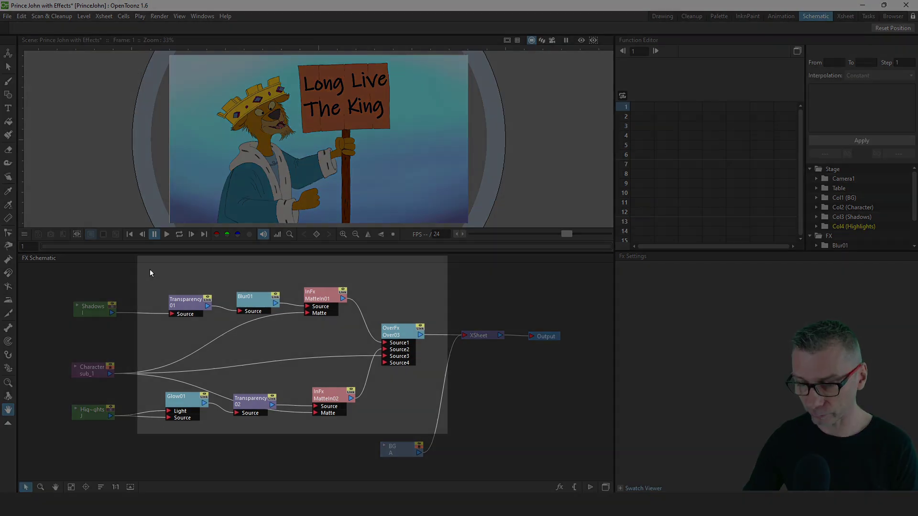
Step: Marquee-select the blur, glow, transparency, matte and over nodes and make them into macroFx01
left_click_drag(150, 270, 417, 415)
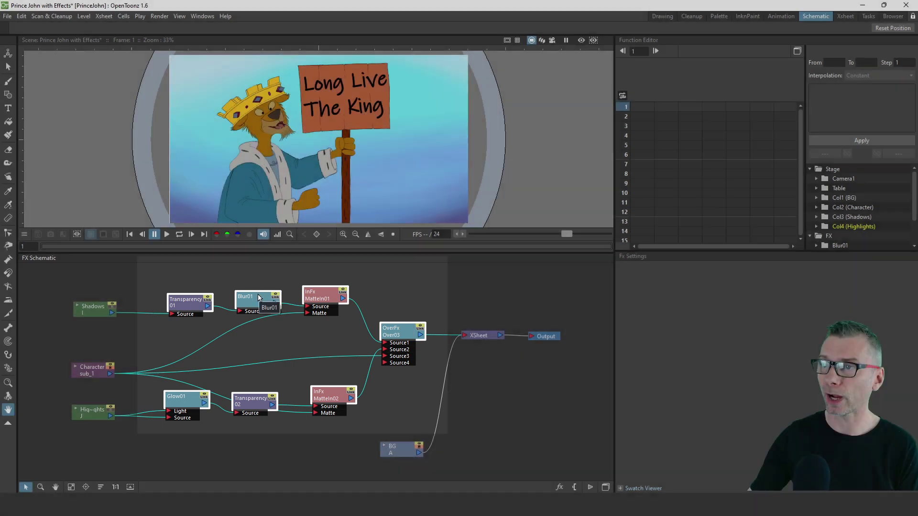
right_click(258, 297)
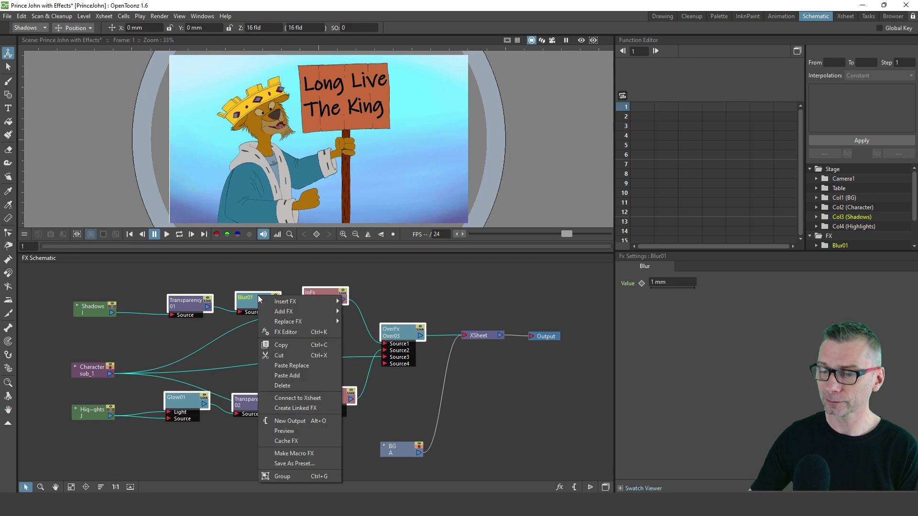
left_click(300, 453)
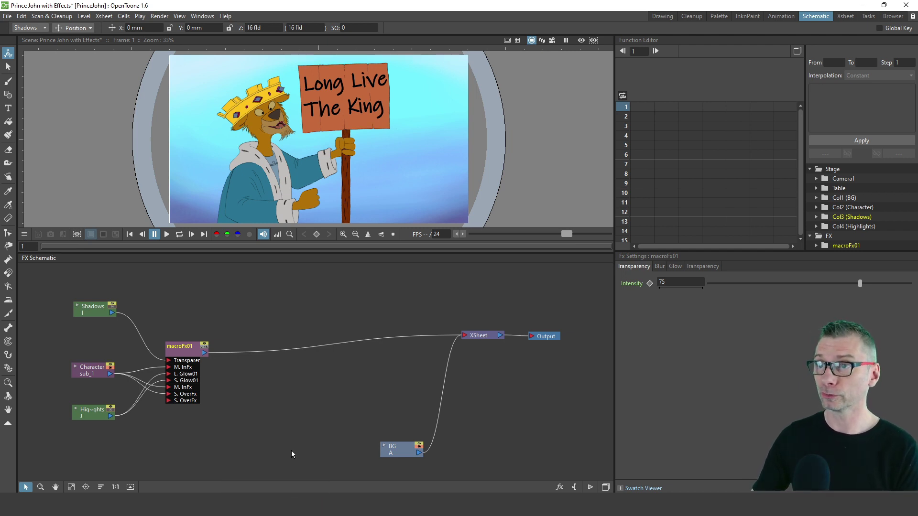
Step: Move macroFx01 up-right and browse its Blur, Glow and Transparency settings, ending on Glow
left_click_drag(192, 342, 262, 331)
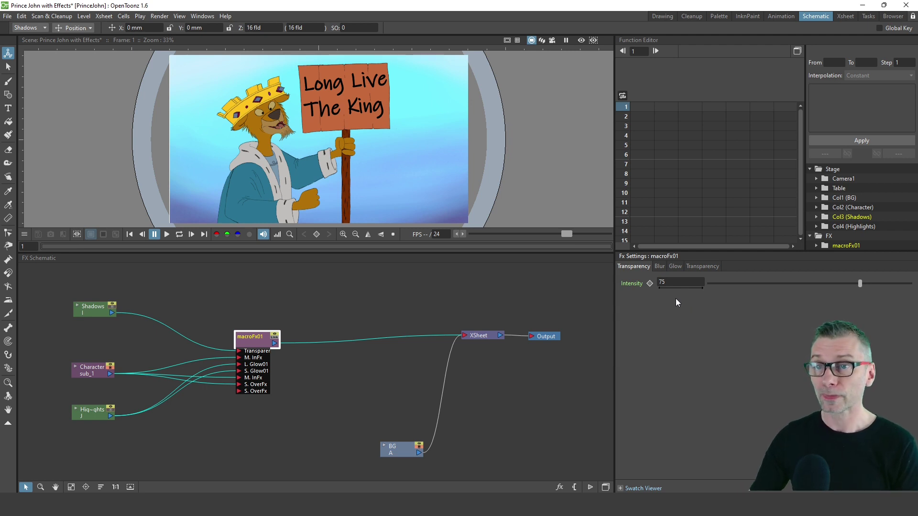
left_click(658, 266)
left_click(675, 265)
left_click(703, 265)
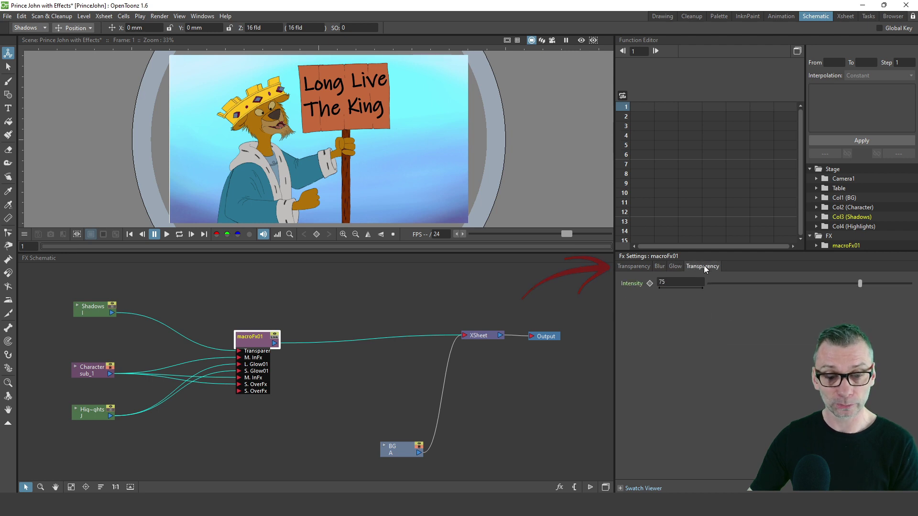
left_click(673, 266)
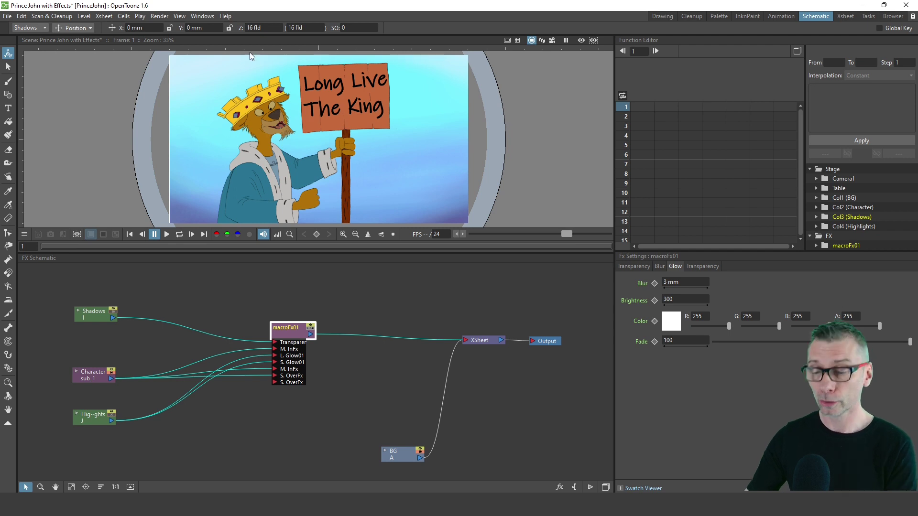
Step: Open macroFx01 to expose its internal nodes and move it off the XSheet node
right_click(294, 331)
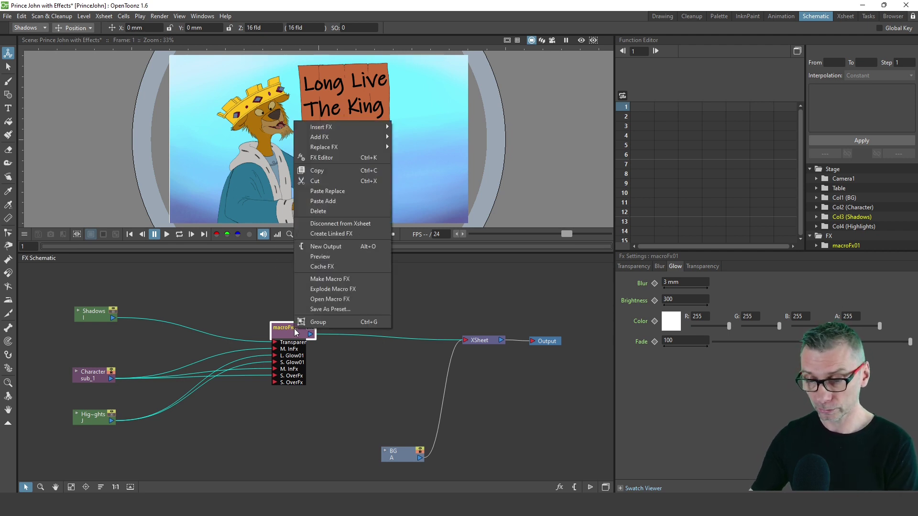
left_click(325, 300)
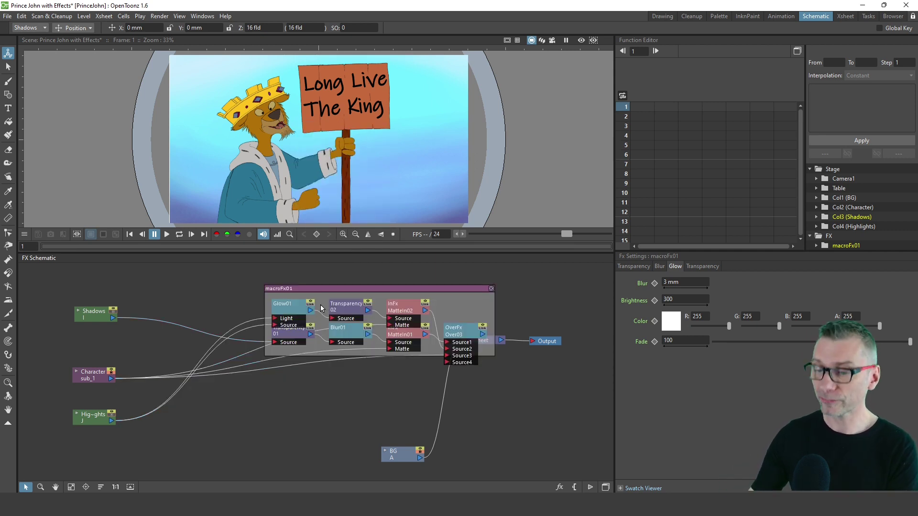
left_click_drag(318, 287, 248, 279)
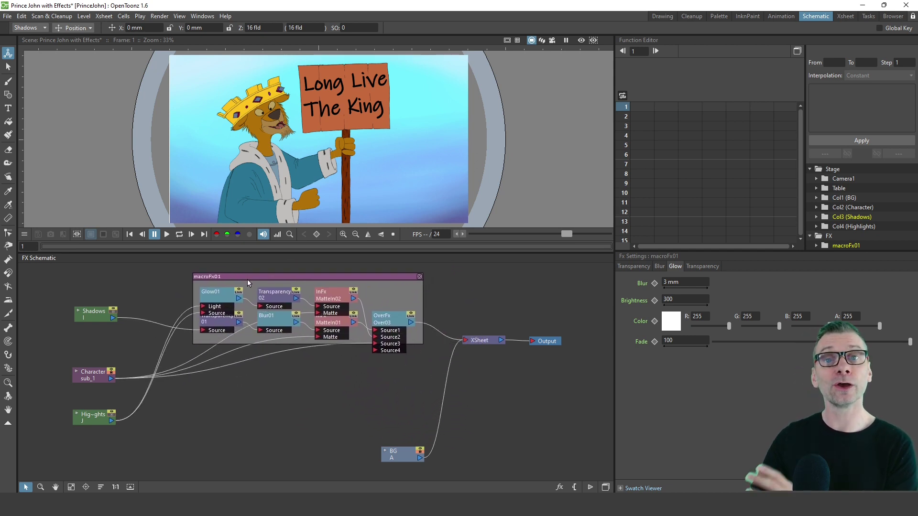
Step: Arrange Transparency01, Blur01, MatteIn01 and Over03 into rows, then close the macro and move it up-right
left_click_drag(221, 331, 212, 373)
left_click_drag(283, 326, 283, 363)
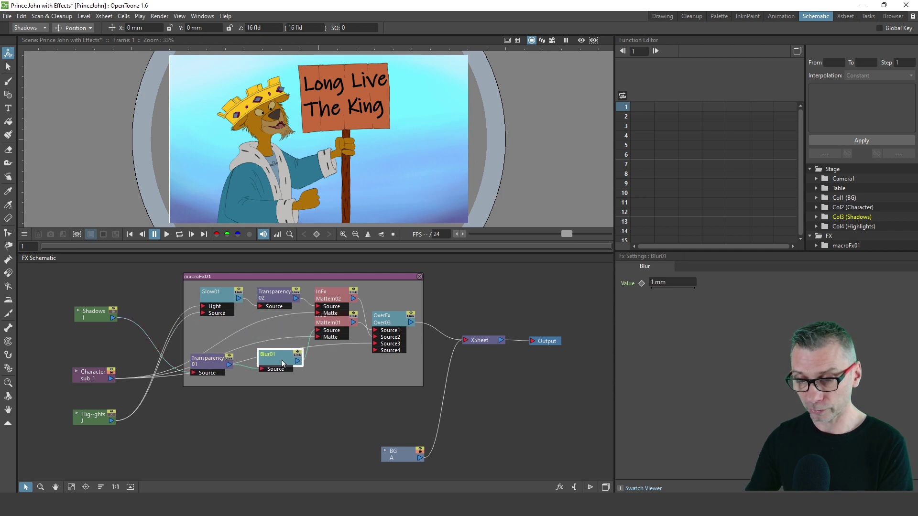
left_click_drag(330, 325, 340, 354)
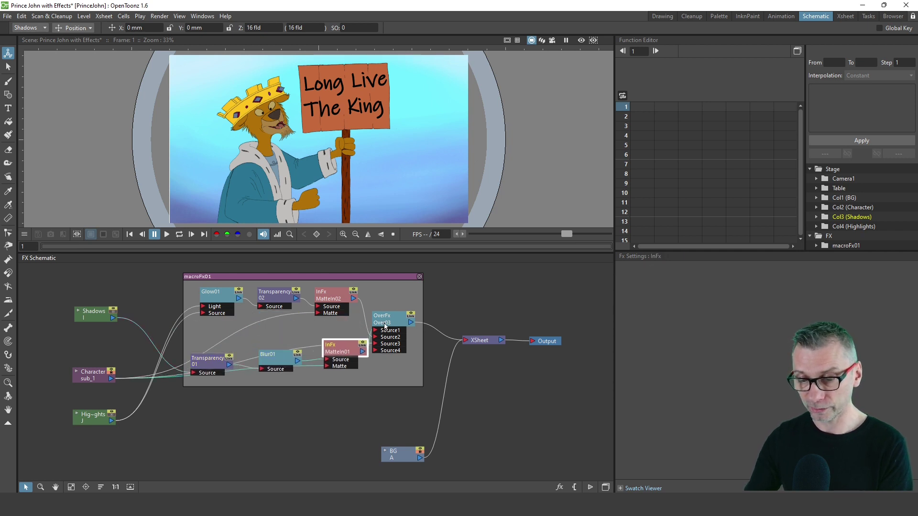
left_click_drag(385, 327, 414, 330)
left_click_drag(357, 276, 301, 280)
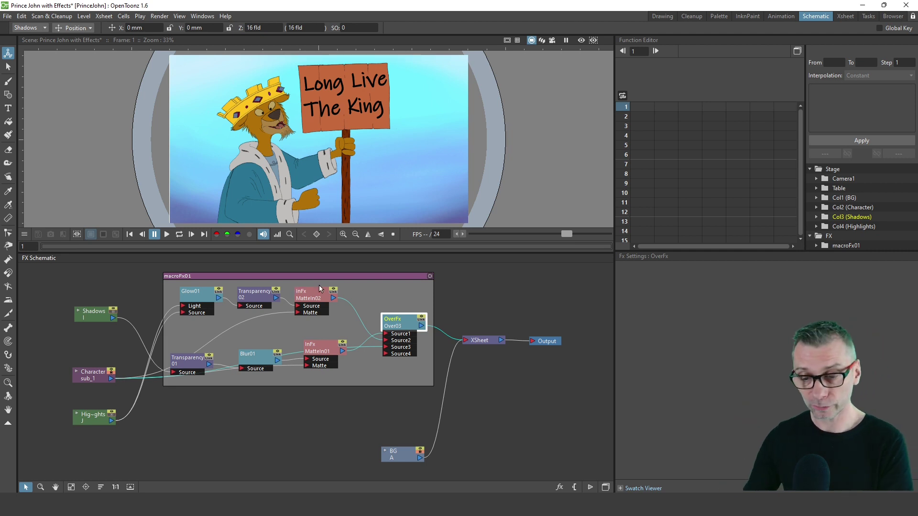
left_click(428, 276)
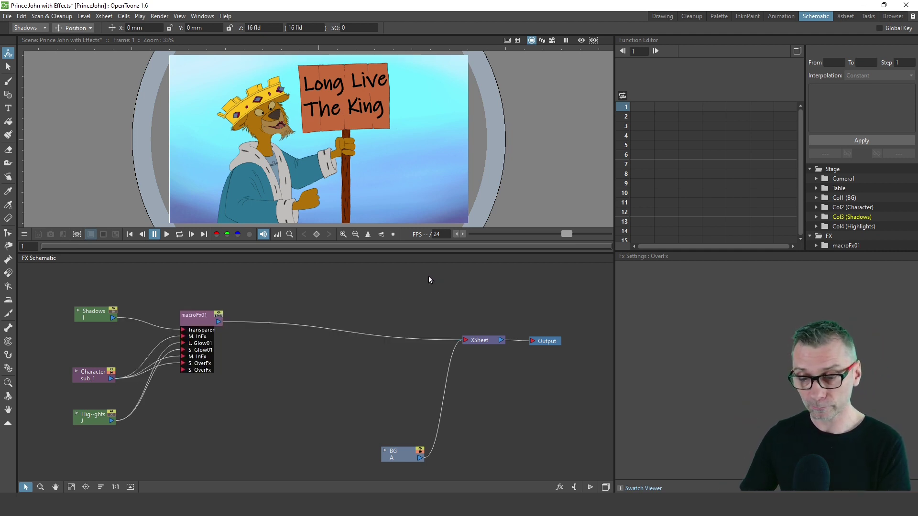
left_click_drag(213, 317, 243, 292)
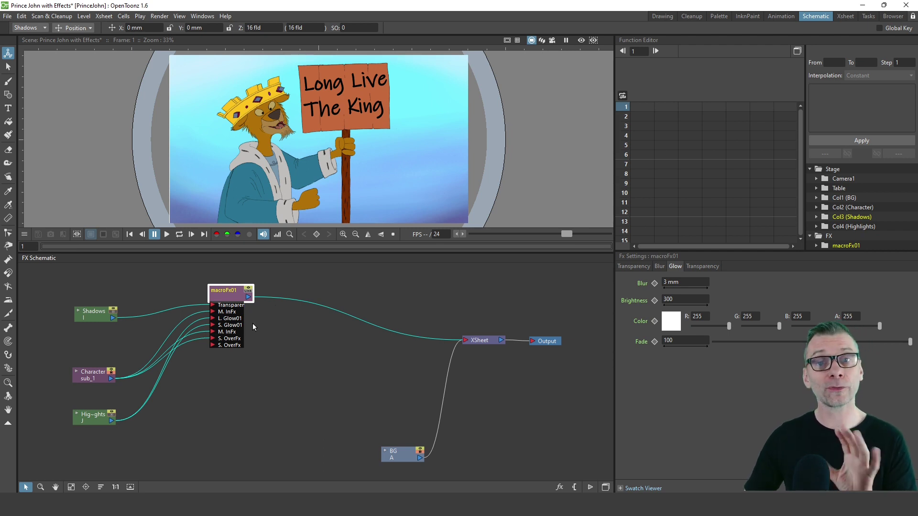
Step: Explode macroFx01 into separate Transparency, Blur, Glow, MatteIn and Over nodes
scroll(225, 294, "up", 1)
right_click(226, 295)
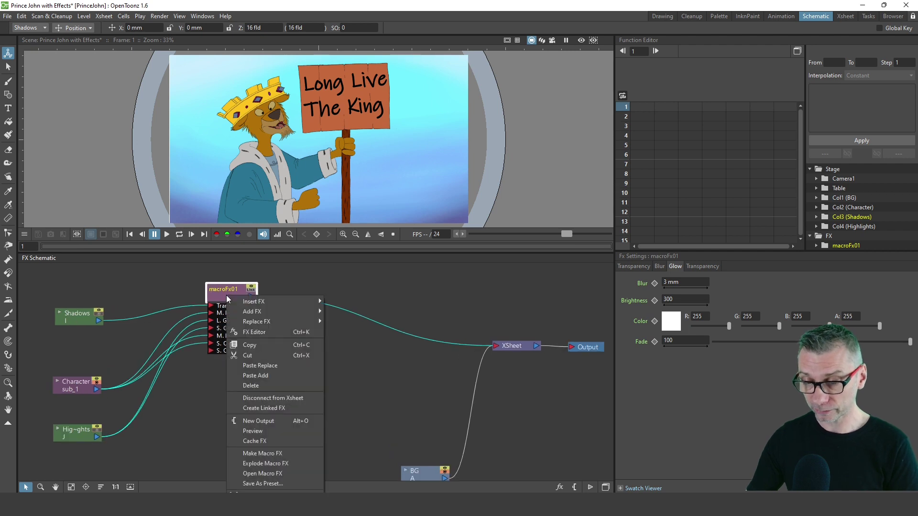
left_click(276, 464)
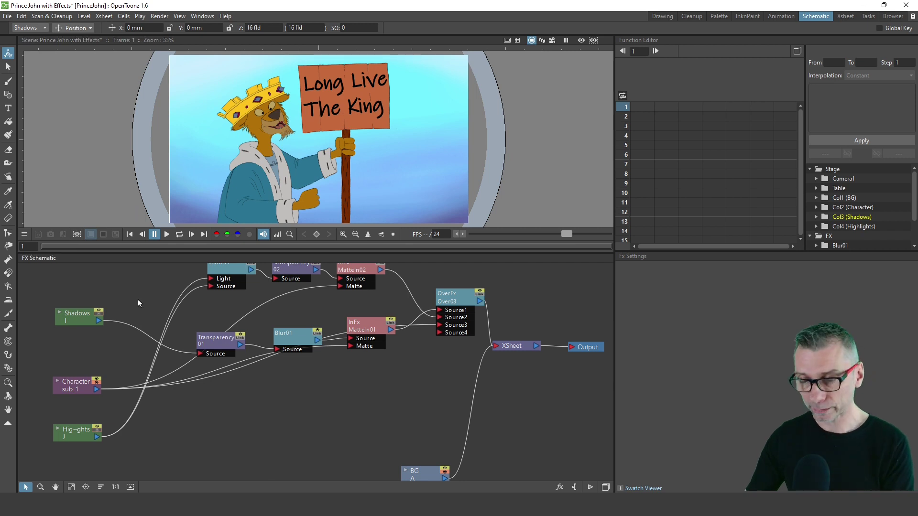
Step: Marquee-select the seven effect nodes, make them into macroFx02, and drag it right
left_click_drag(266, 404, 246, 424)
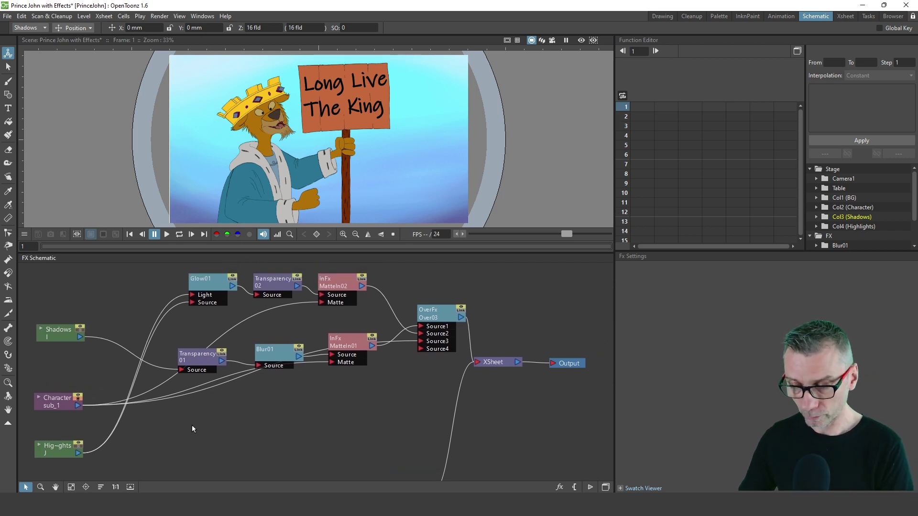
left_click_drag(209, 395, 459, 255)
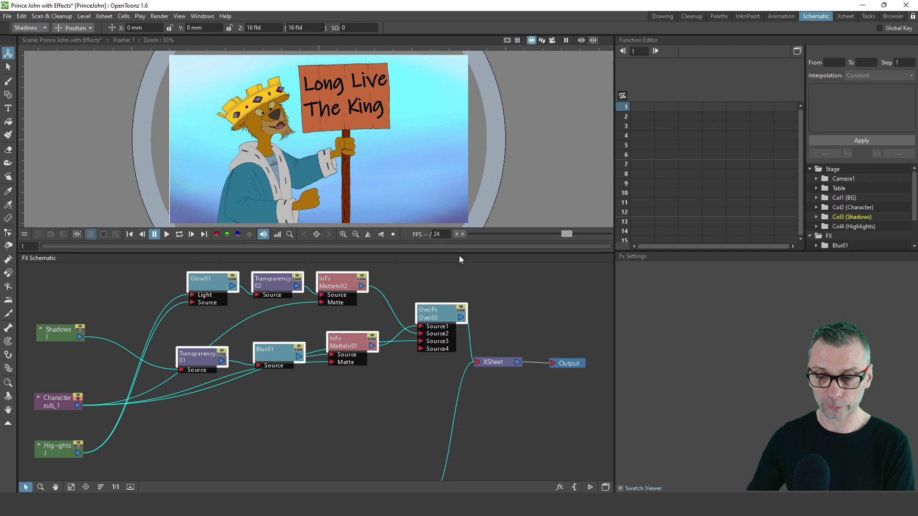
right_click(213, 282)
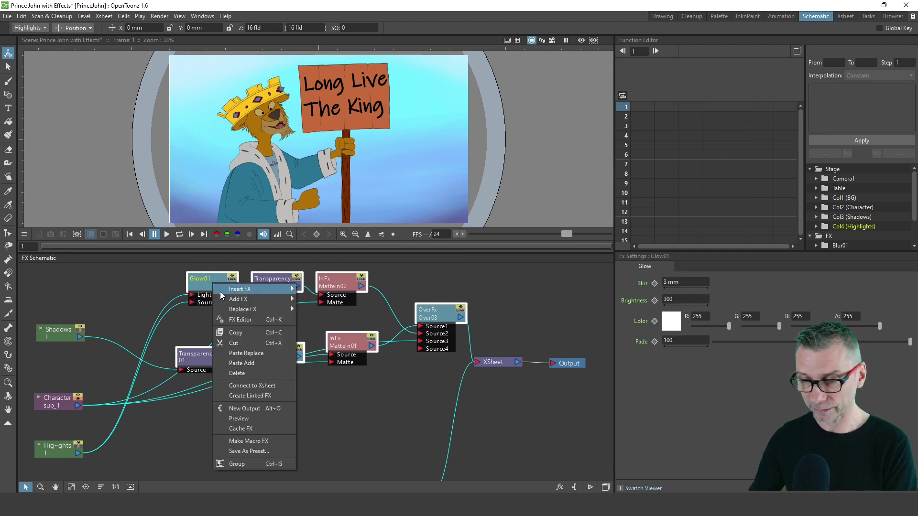
left_click(240, 445)
left_click_drag(207, 316, 273, 329)
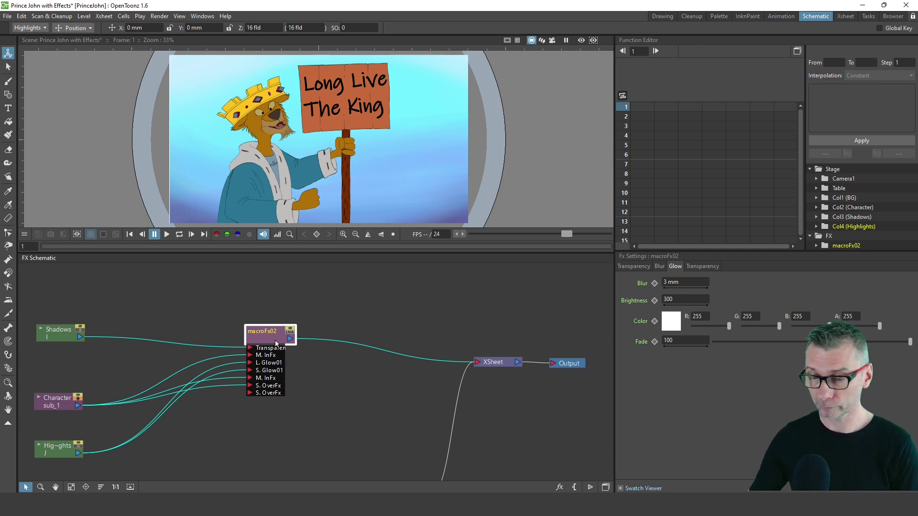
Step: Nudge macroFx02, paste a duplicate macroFx03 beside it, then delete the surplus copy
left_click_drag(276, 343, 267, 332)
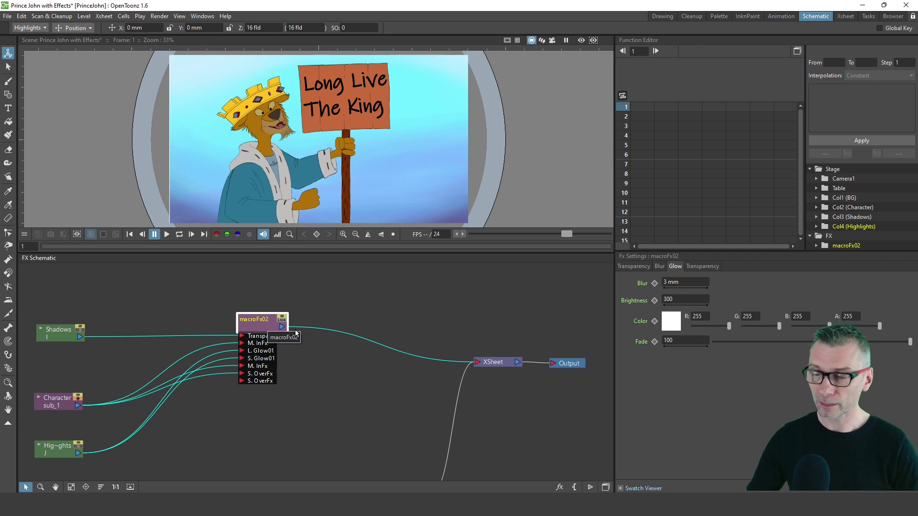
left_click(314, 290)
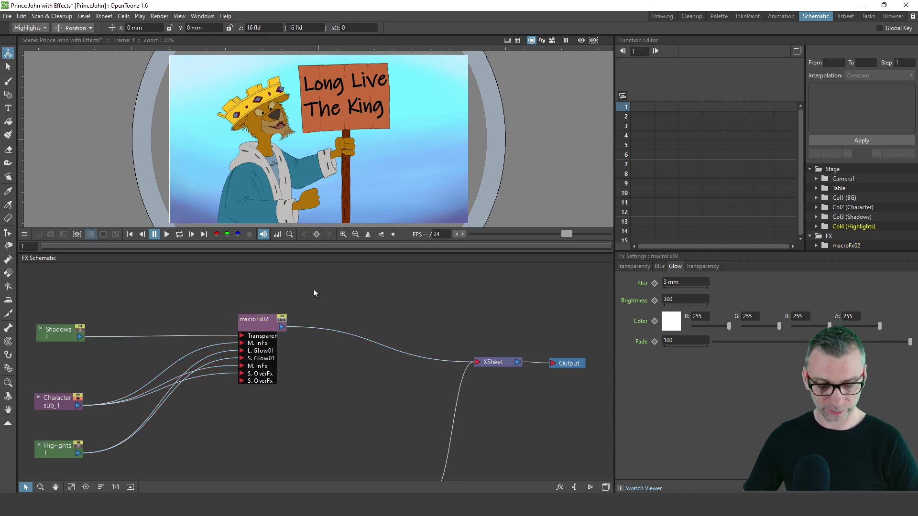
key("ctrl+v")
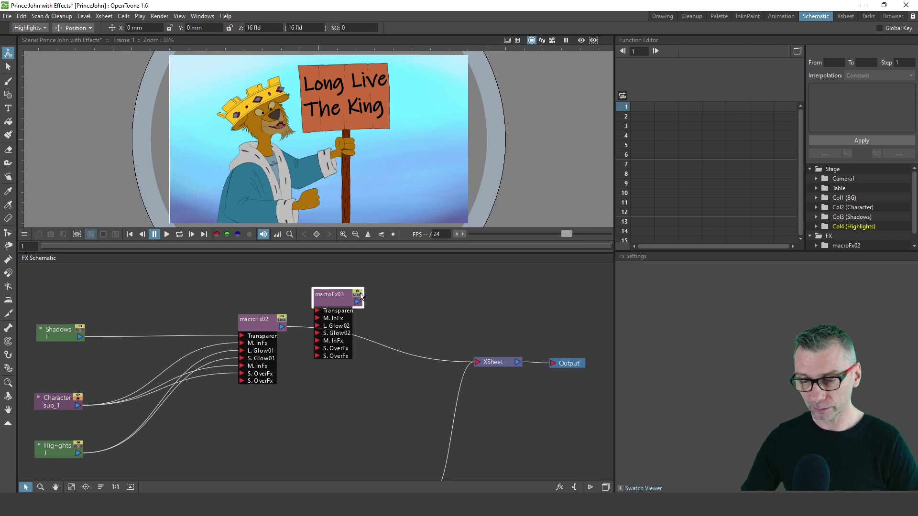
mouse_move(319, 295)
left_mouse_down()
mouse_move(316, 276)
mouse_move(315, 290)
mouse_move(310, 283)
left_mouse_up()
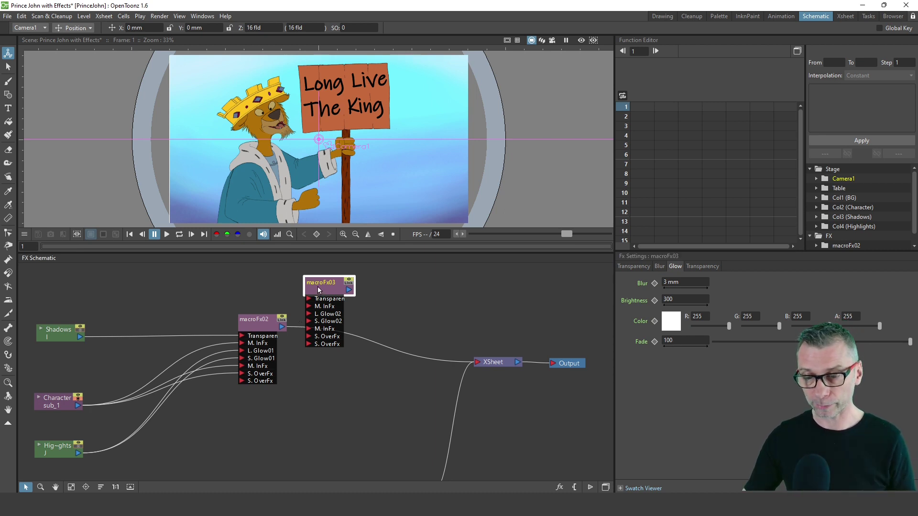
key("Delete")
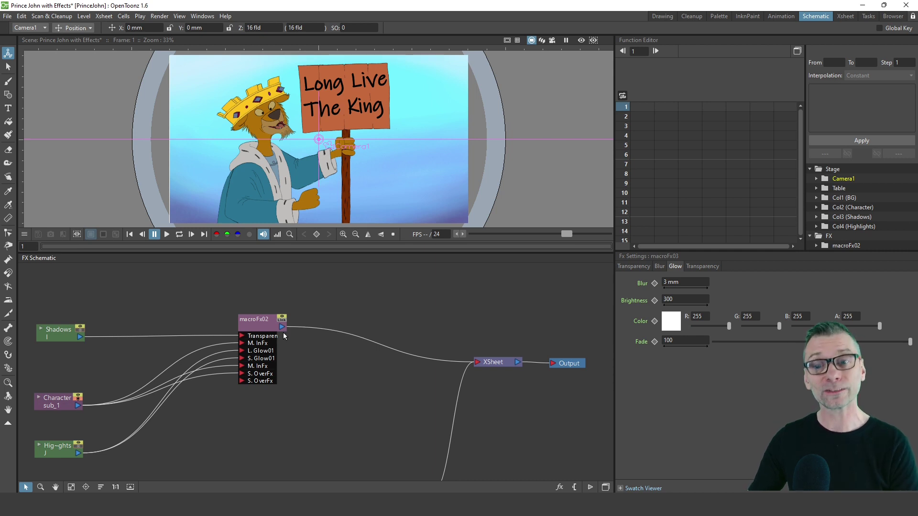
right_click(250, 323)
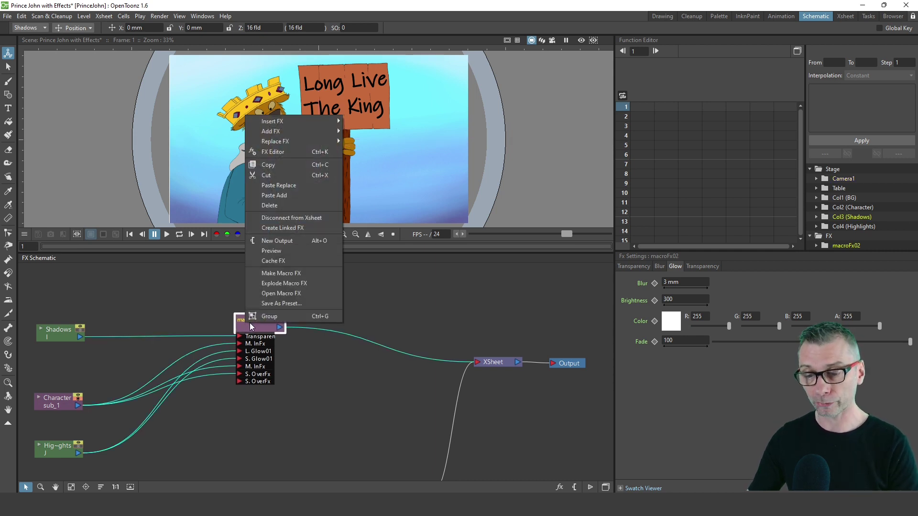
left_click(297, 229)
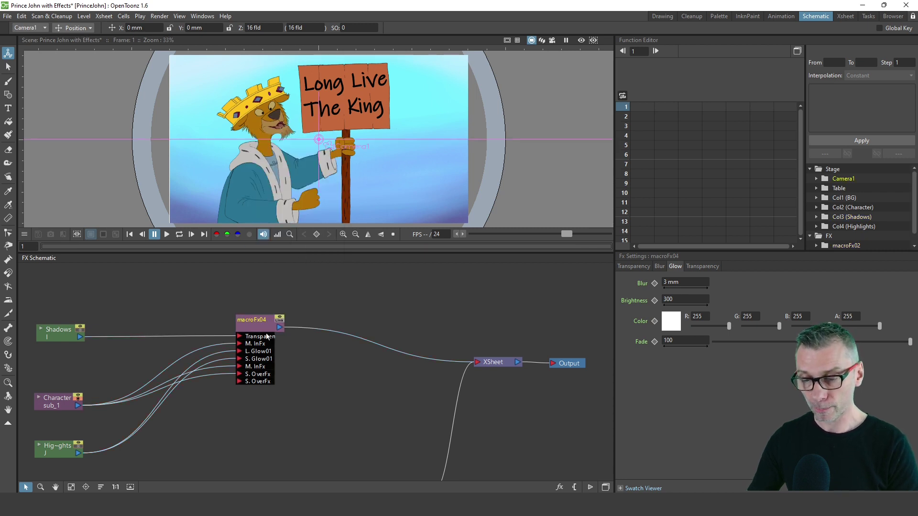
left_click_drag(256, 322, 312, 421)
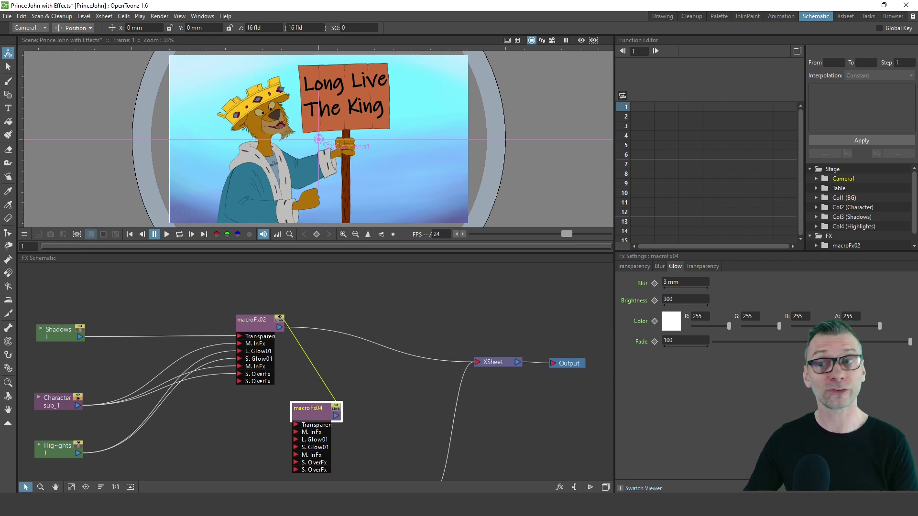
key("ctrl+z")
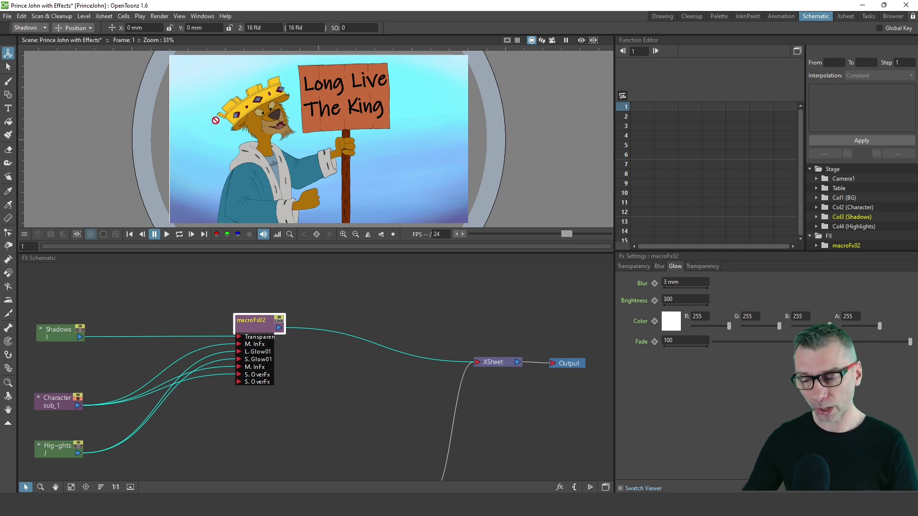
Step: Save macroFx02 as the effect preset 'Shadows and Highlights', then clear the node selection
right_click(265, 328)
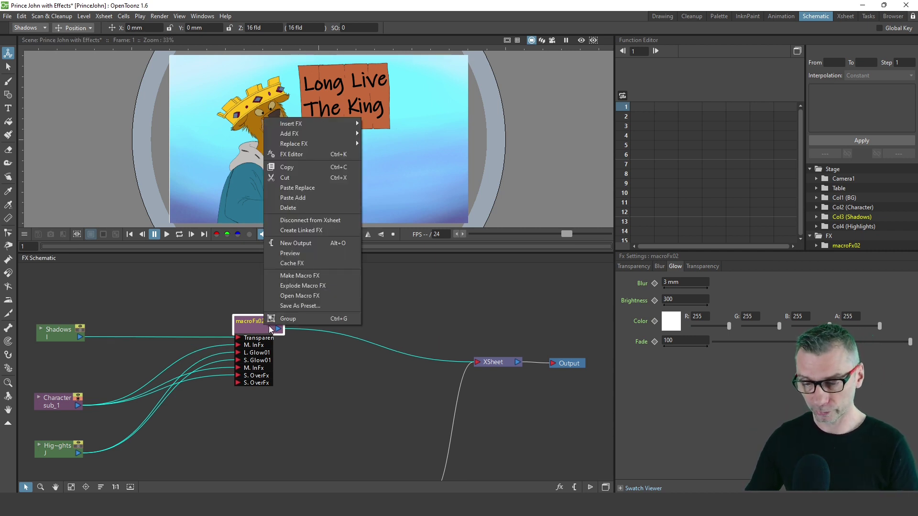
left_click(295, 305)
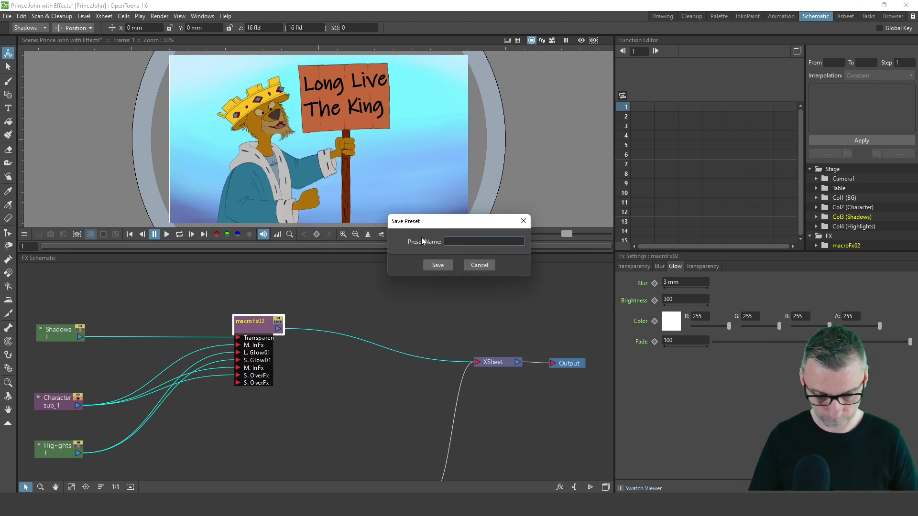
type("Shadows and Highlights")
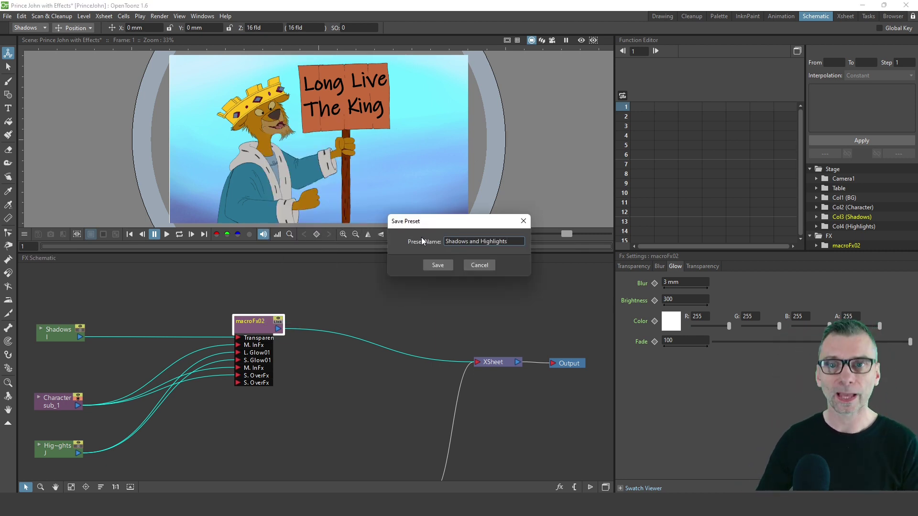
left_click(437, 266)
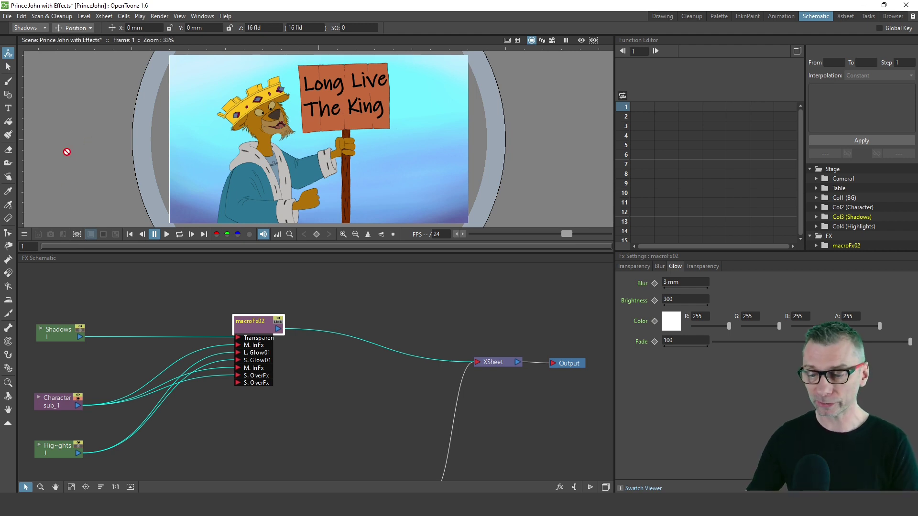
left_click(306, 285)
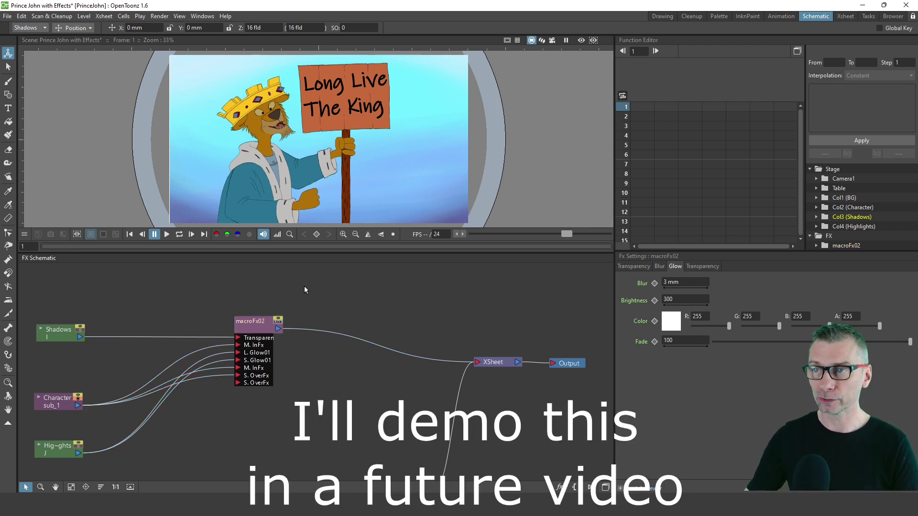
right_click(305, 286)
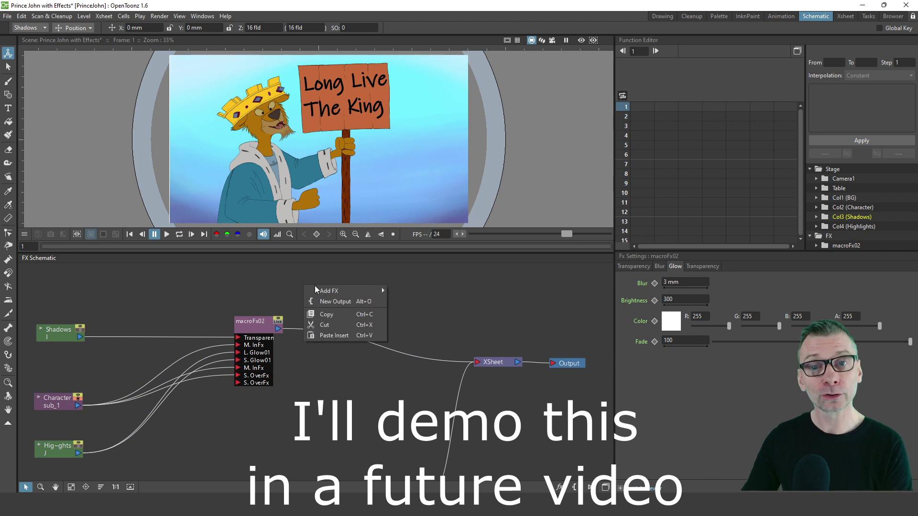
Step: Add the Shadows and Highlights macro preset as macroFx05 and place it above the network
mouse_move(324, 295)
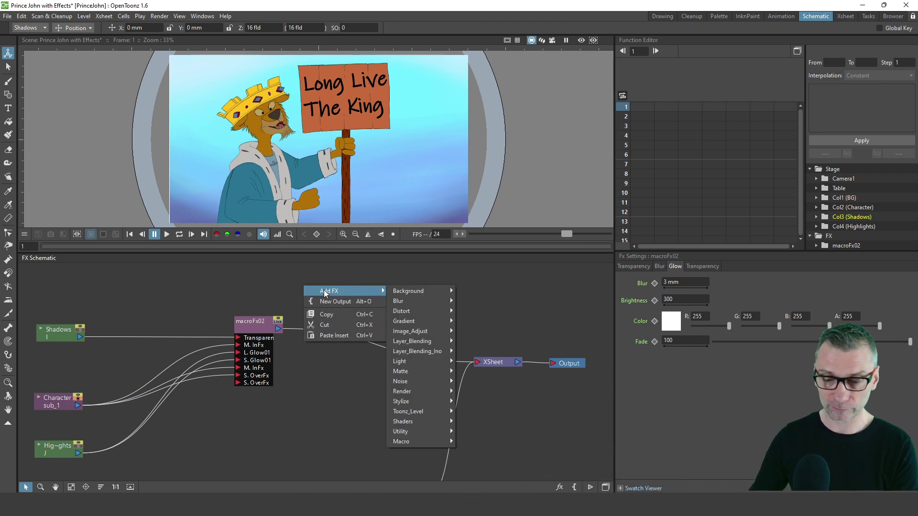
mouse_move(445, 443)
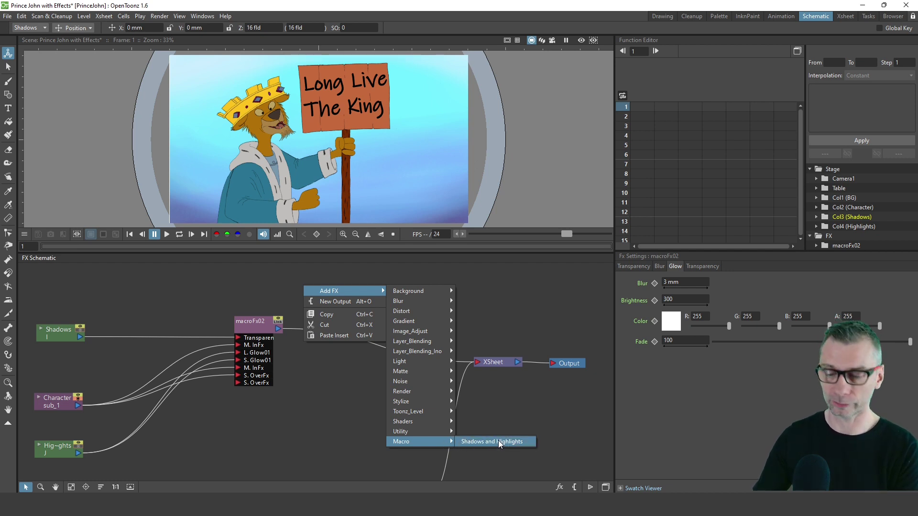
left_click(525, 442)
mouse_move(313, 298)
left_mouse_down()
mouse_move(415, 279)
mouse_move(313, 288)
left_mouse_up()
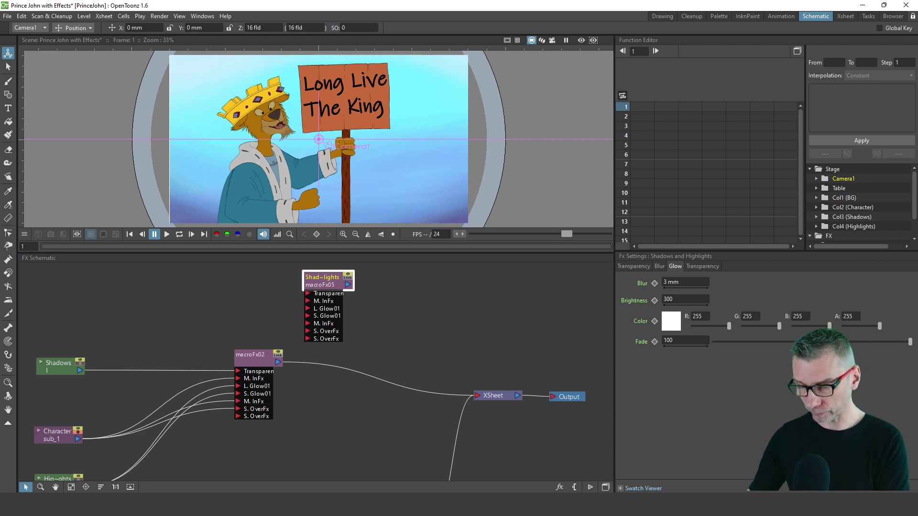
Step: Bring up the macroFx presets folder and select the Shadows and Highlights.macrofx file
key("alt+Tab")
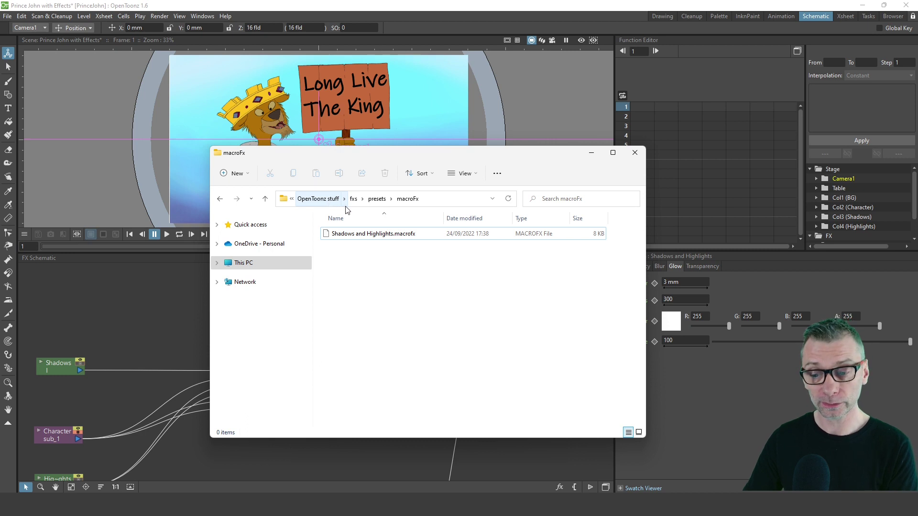
left_click(377, 237)
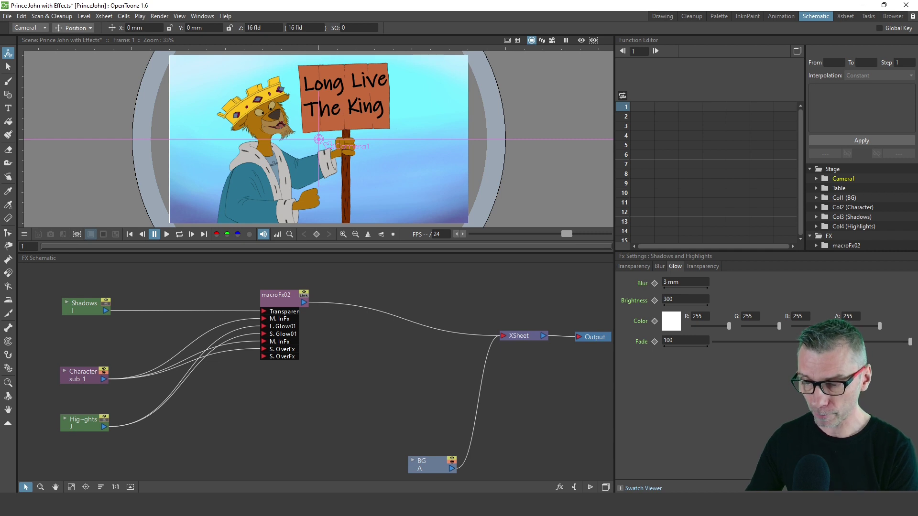
Step: Stack the Shadows, Character and Highlights column nodes close together beside macroFx02
left_click_drag(85, 303, 93, 299)
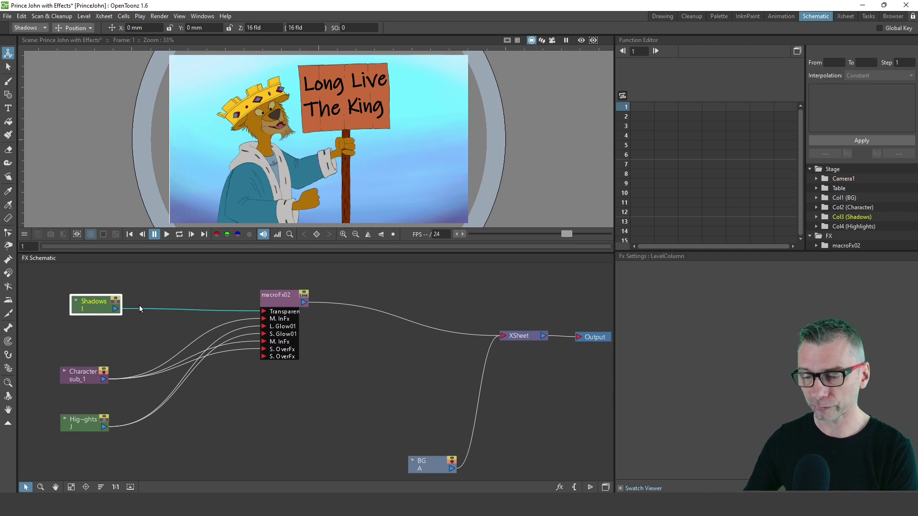
left_click_drag(80, 381, 83, 350)
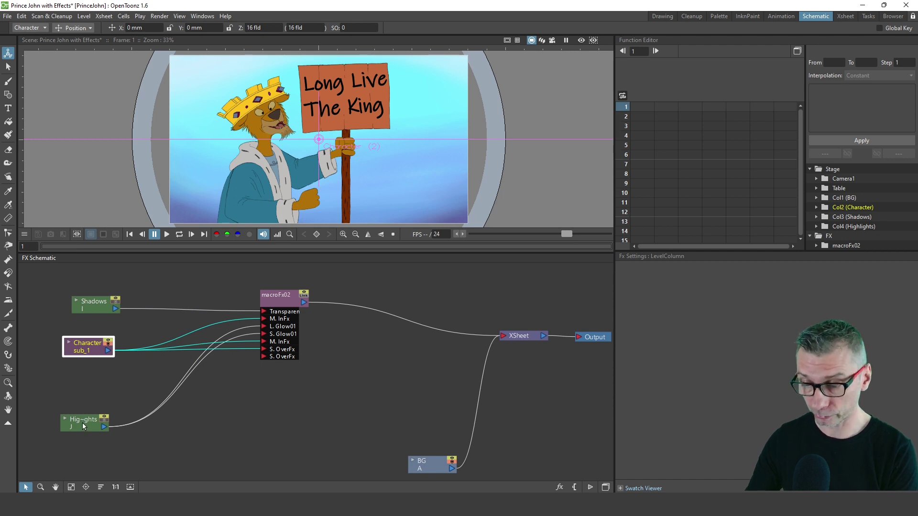
left_click_drag(82, 421, 84, 403)
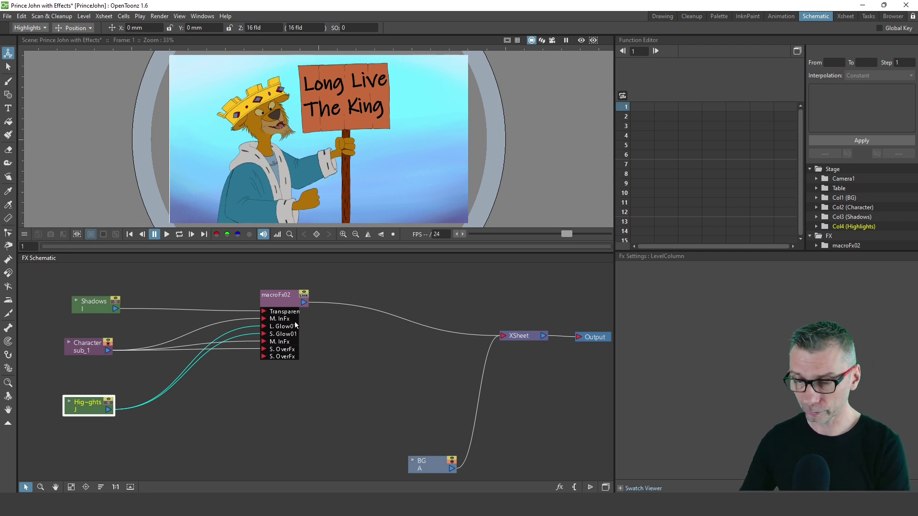
Step: Explode macroFx02 into its separate Glow, Transparency, Blur, MatteIn and Over nodes
left_click_drag(277, 300, 281, 305)
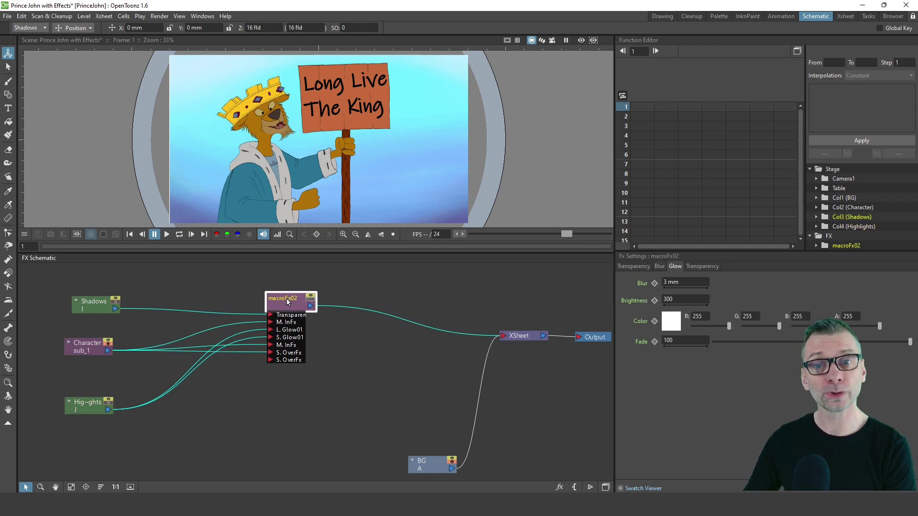
right_click(285, 298)
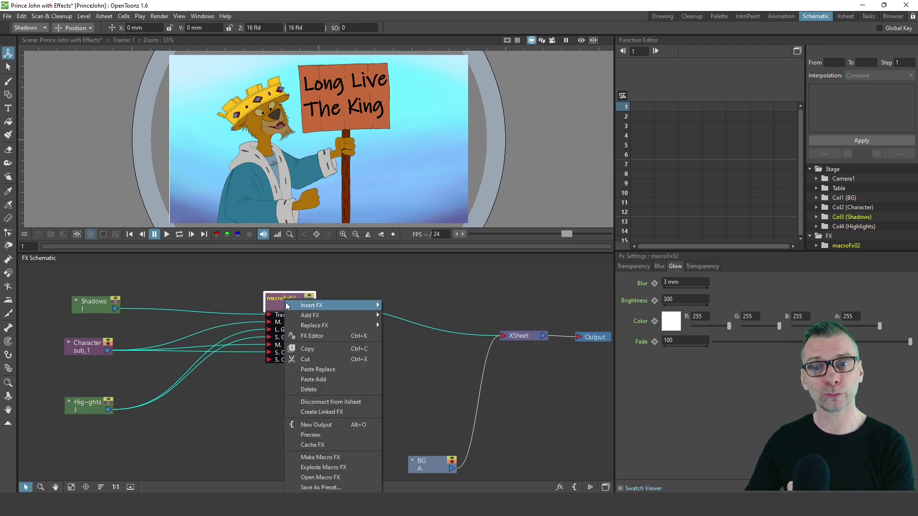
left_click(348, 467)
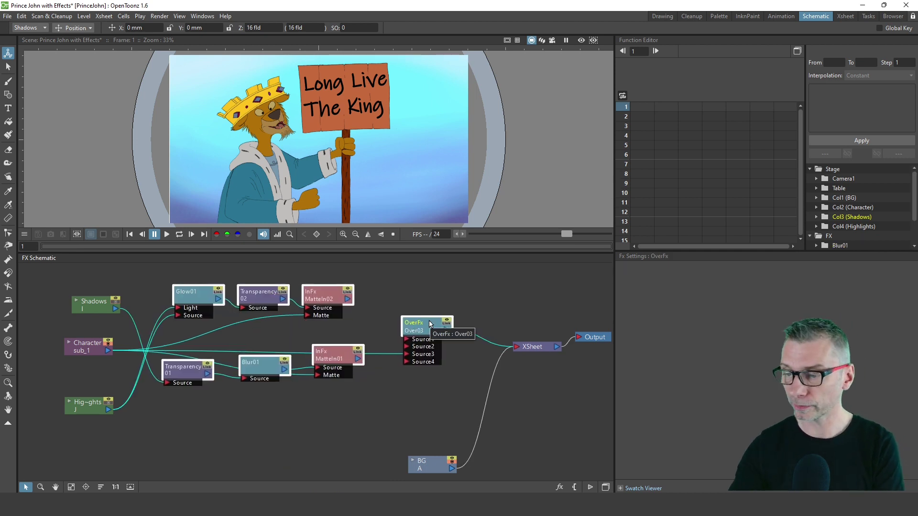
Step: Maximize the FX Schematic to fill the window and deselect the exploded nodes
key("grave")
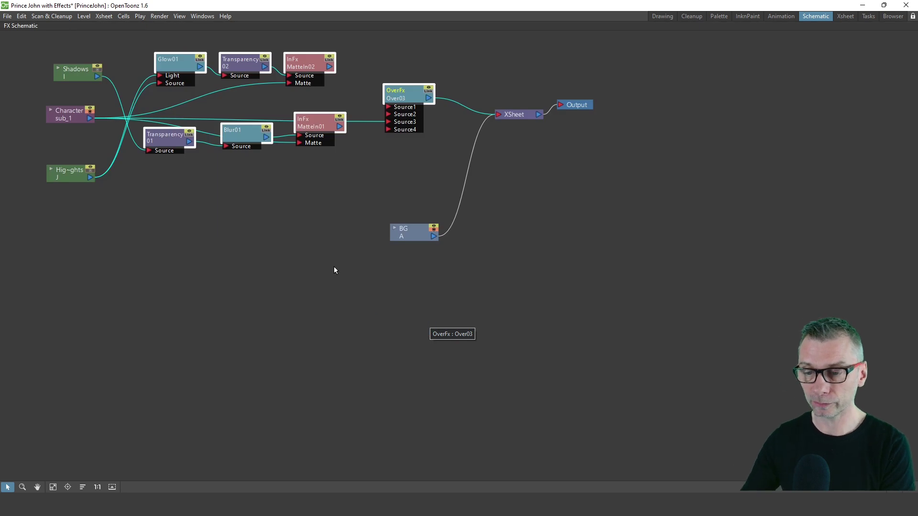
scroll(267, 190, "up", 2)
scroll(287, 229, "down", 2)
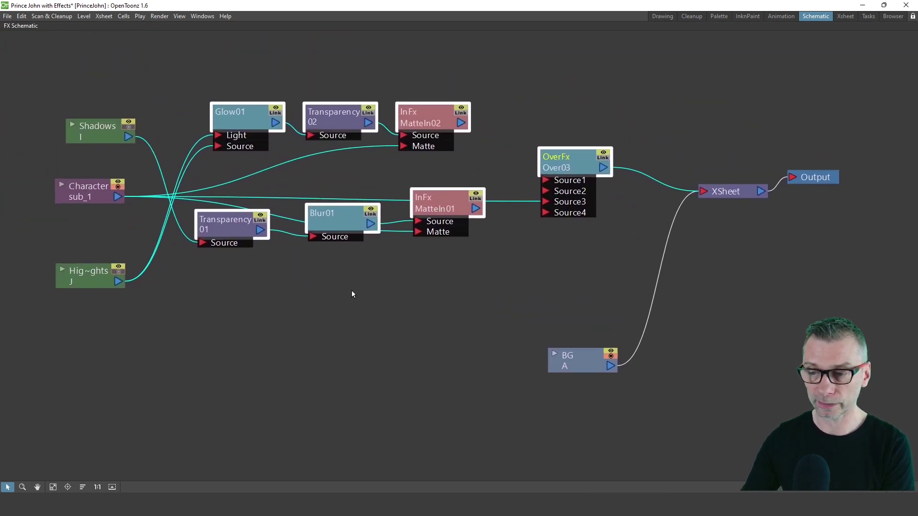
scroll(354, 292, "up", 2)
left_click(317, 311)
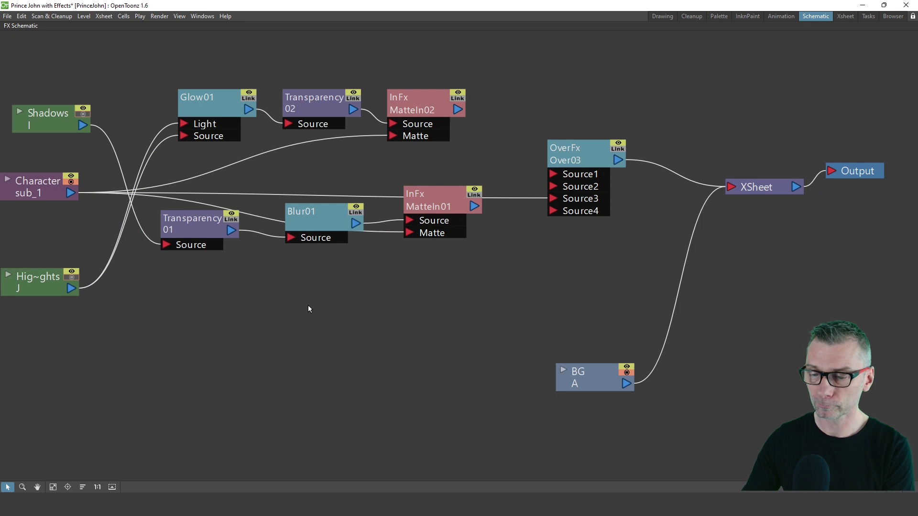
scroll(71, 194, "up", 1)
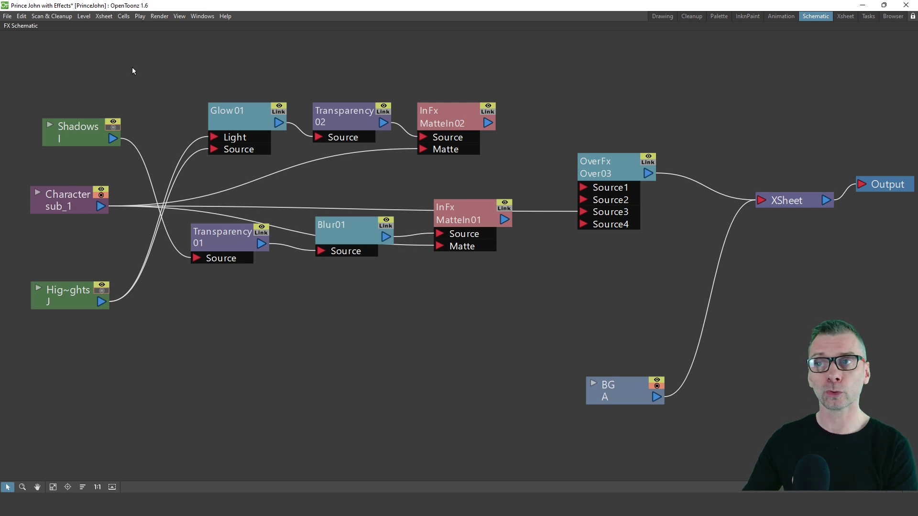
scroll(139, 73, "down", 1)
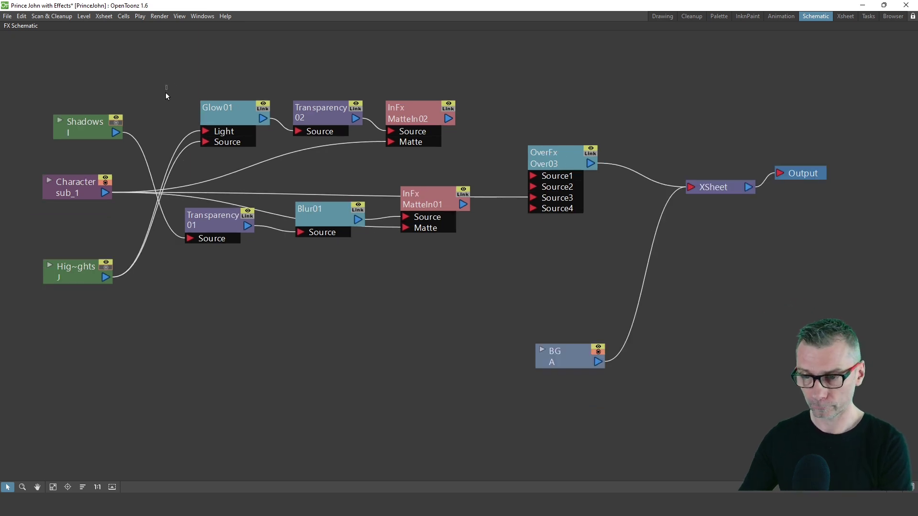
Step: Shift the whole network right and move the three source column nodes further left
left_click_drag(166, 87, 841, 383)
left_click_drag(230, 115, 306, 140)
left_click_drag(143, 103, 33, 291)
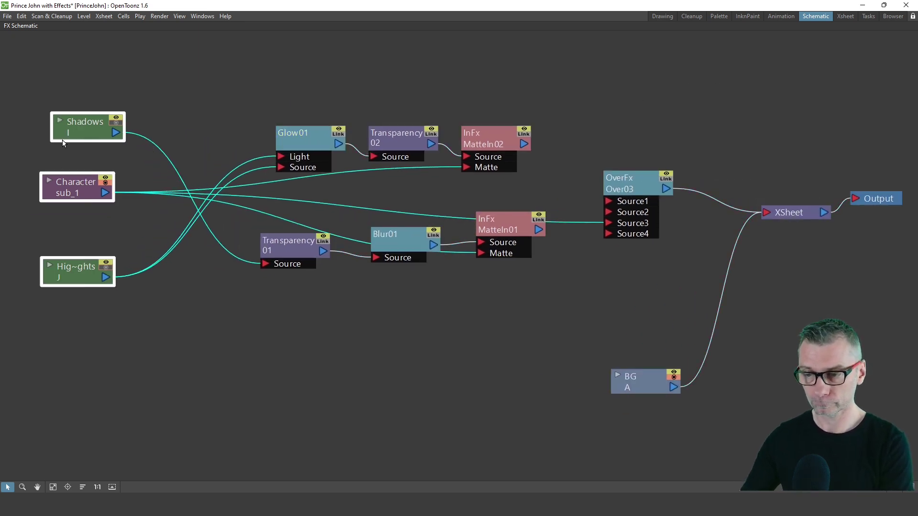
left_click_drag(72, 187, 39, 190)
left_click(113, 99)
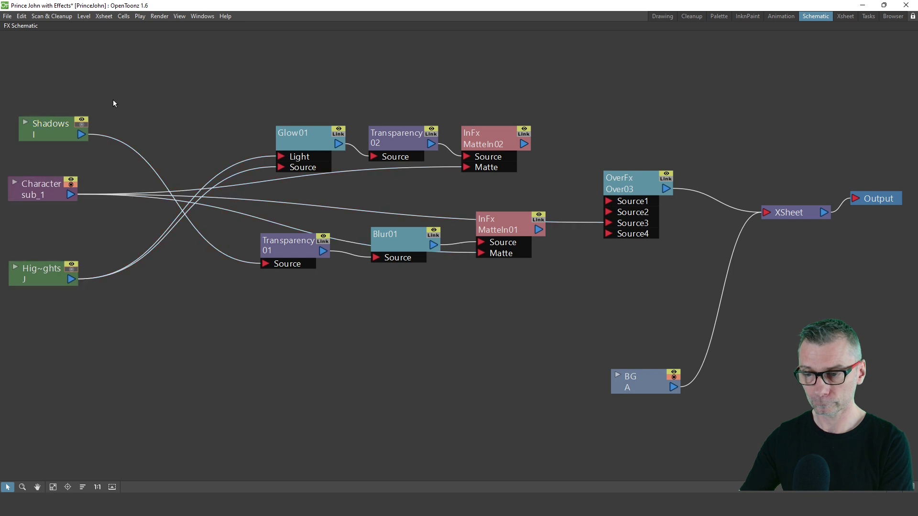
Step: Add a Pass Through node beside the Shadows column
right_click(142, 105)
mouse_move(157, 111)
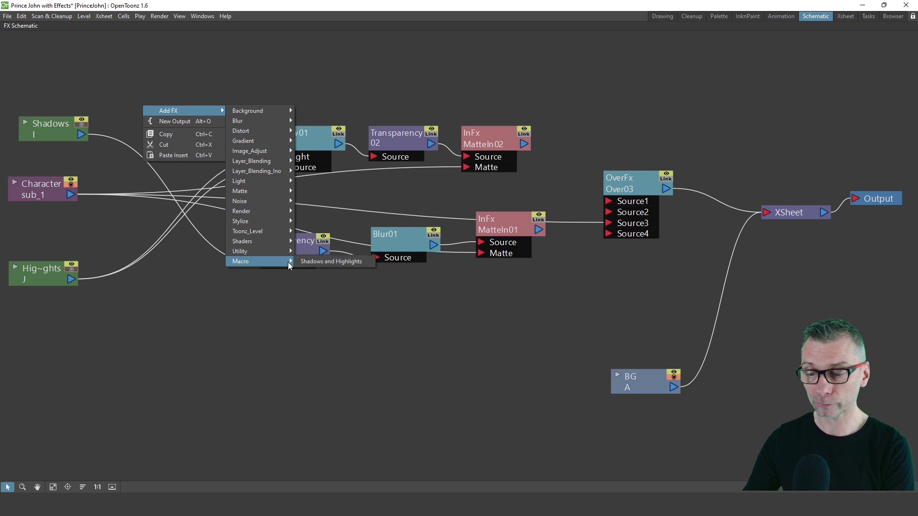
mouse_move(291, 251)
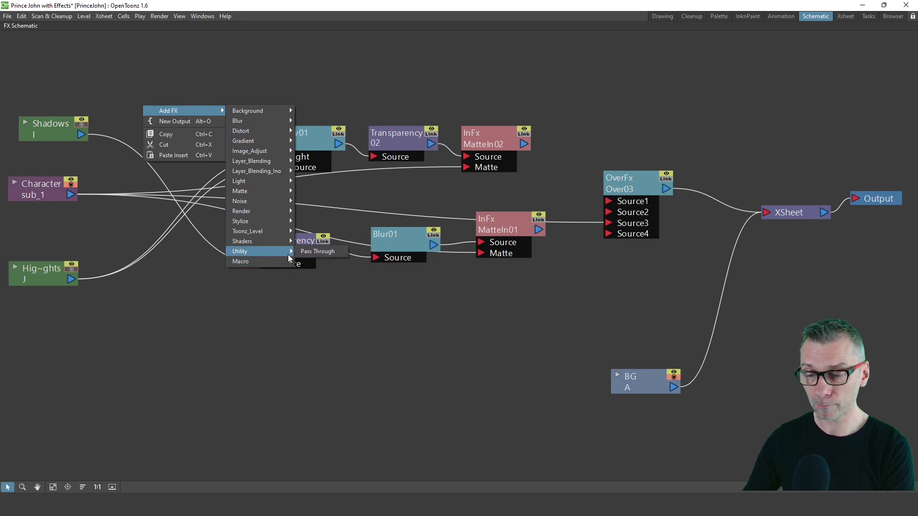
left_click(334, 252)
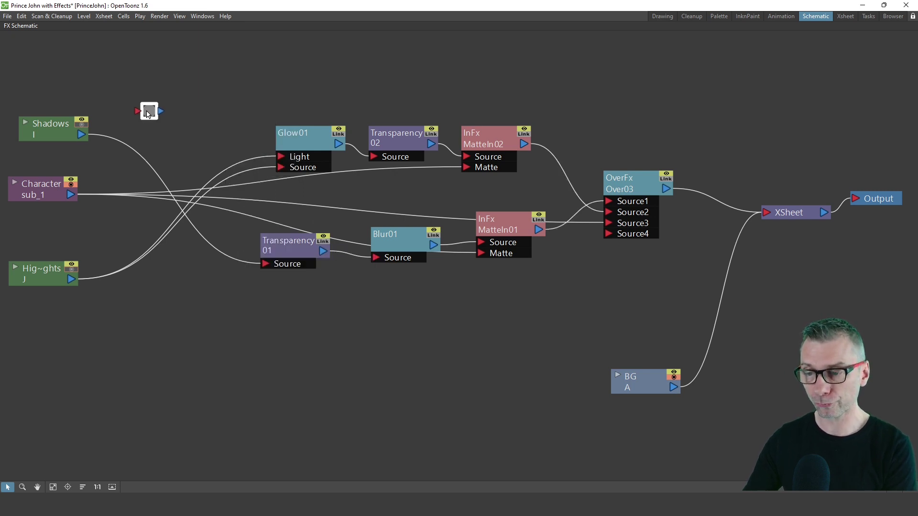
left_click_drag(154, 111, 181, 123)
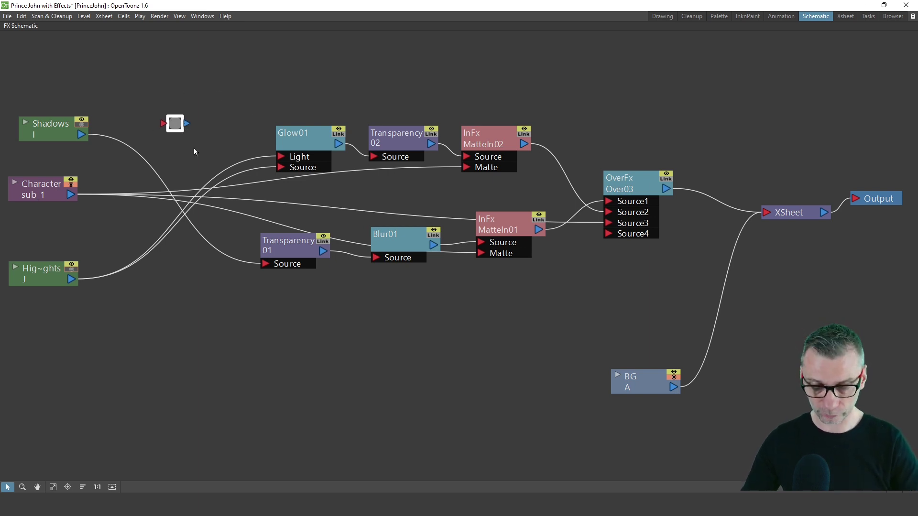
Step: Paste two more pass-through nodes, placing them beside the Character and Highlights columns
left_click(180, 82)
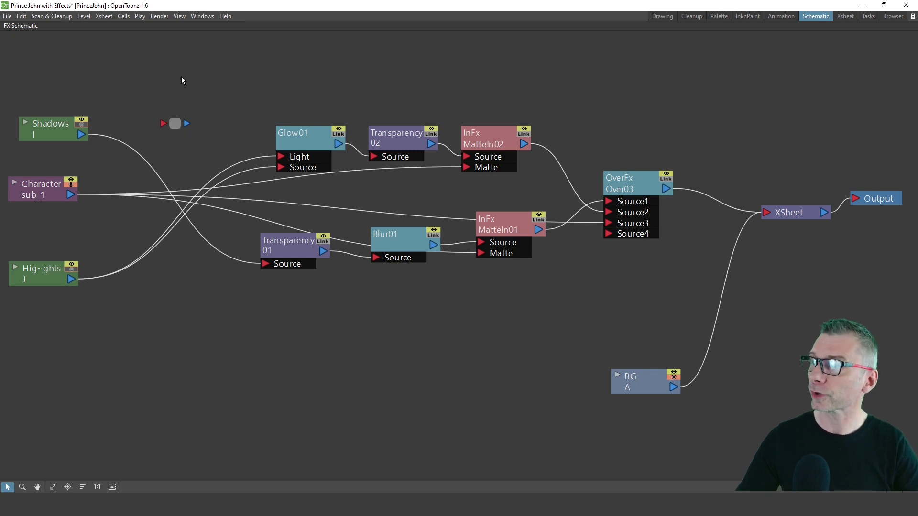
key("ctrl+v")
left_click_drag(184, 81, 187, 185)
left_click(232, 117)
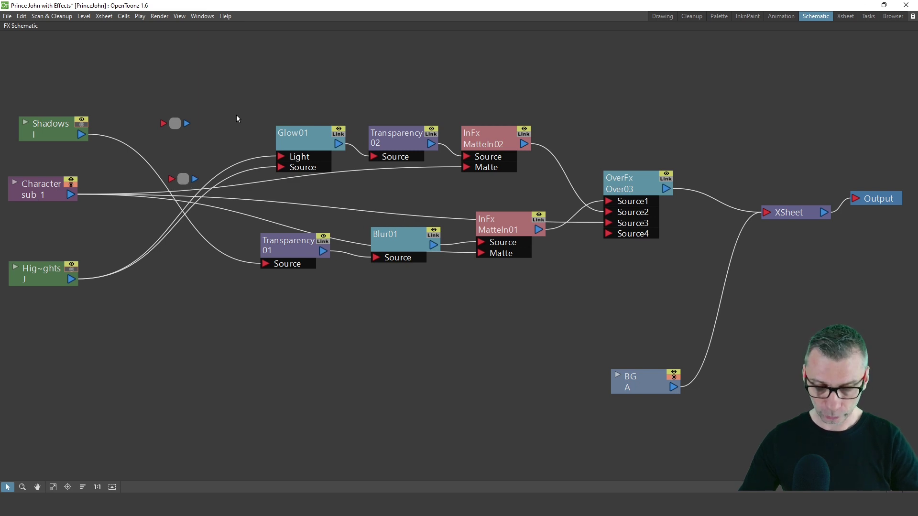
key("ctrl+v")
left_click_drag(239, 127, 182, 269)
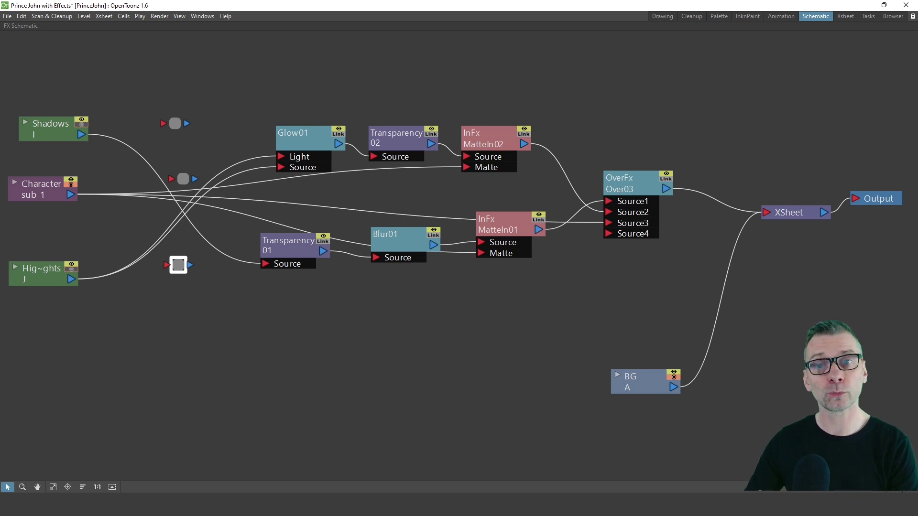
Step: Rename the top, middle and bottom pass-through nodes to Shadows, Character and Highlights
double_click(176, 125)
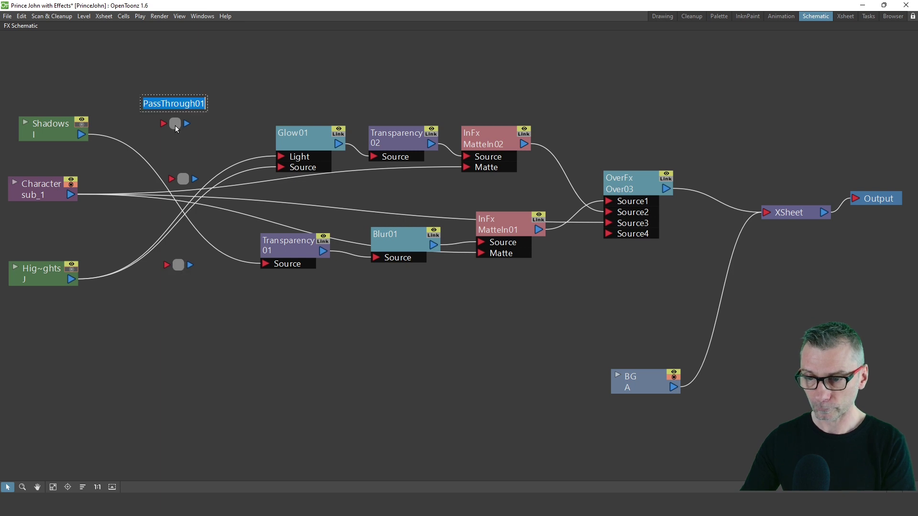
type("Shadows")
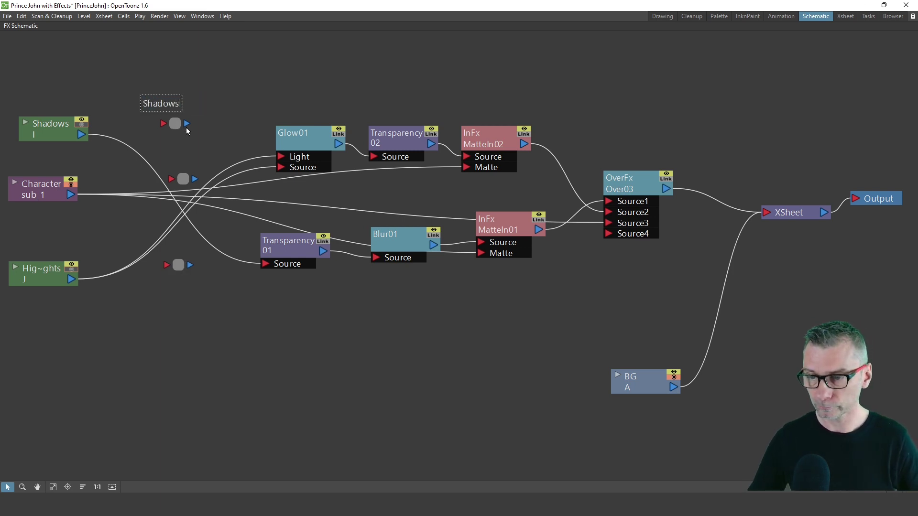
key("Return")
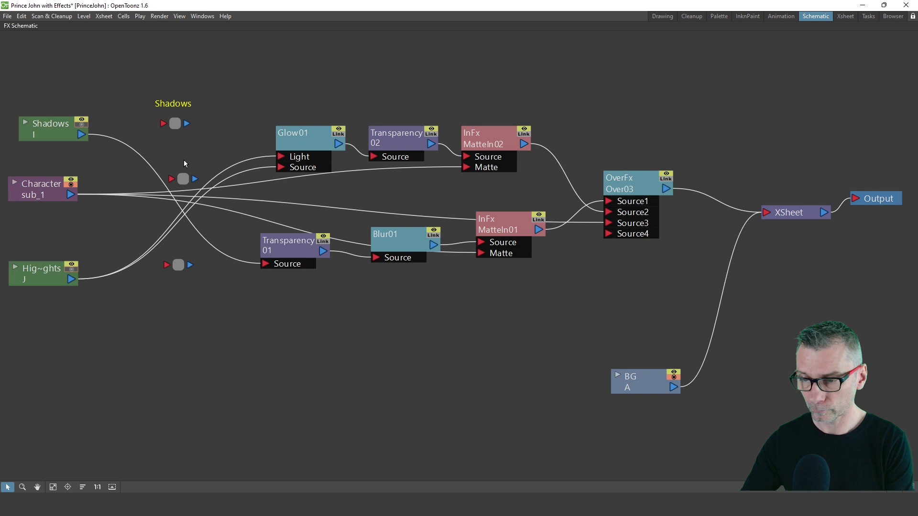
double_click(186, 182)
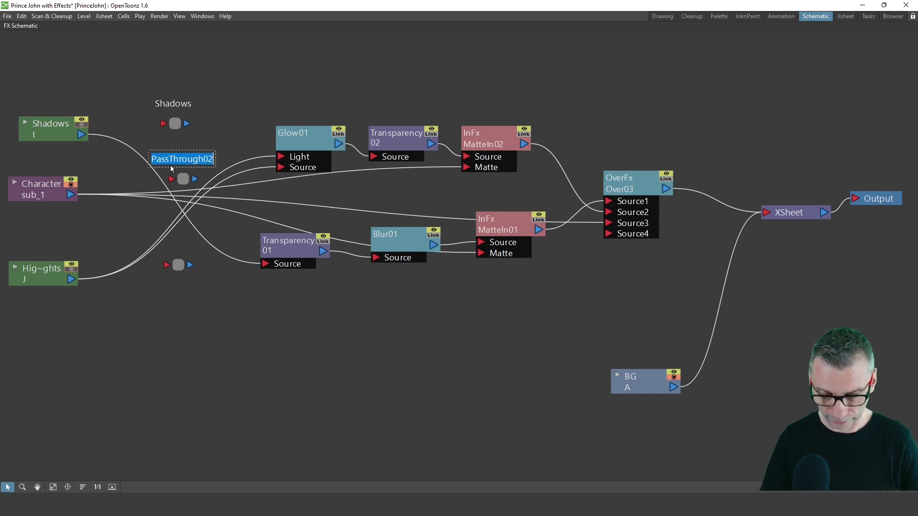
type("Characte")
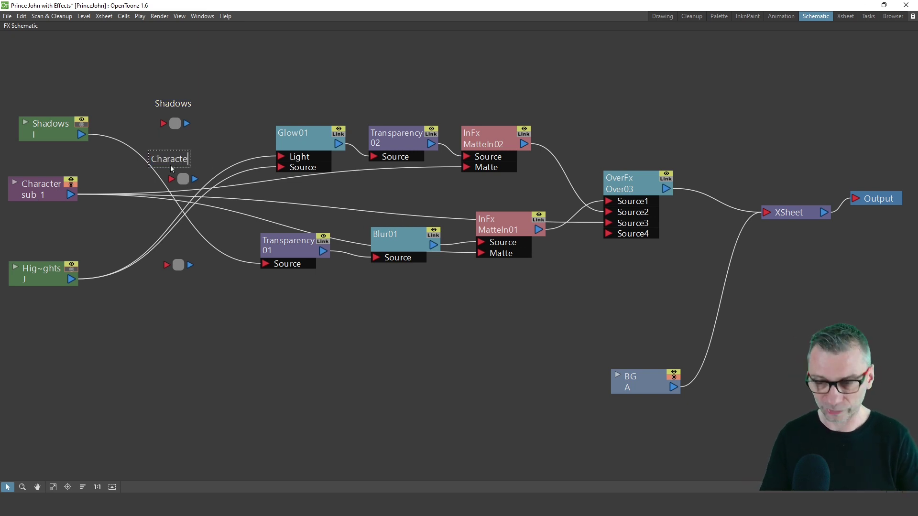
type("r")
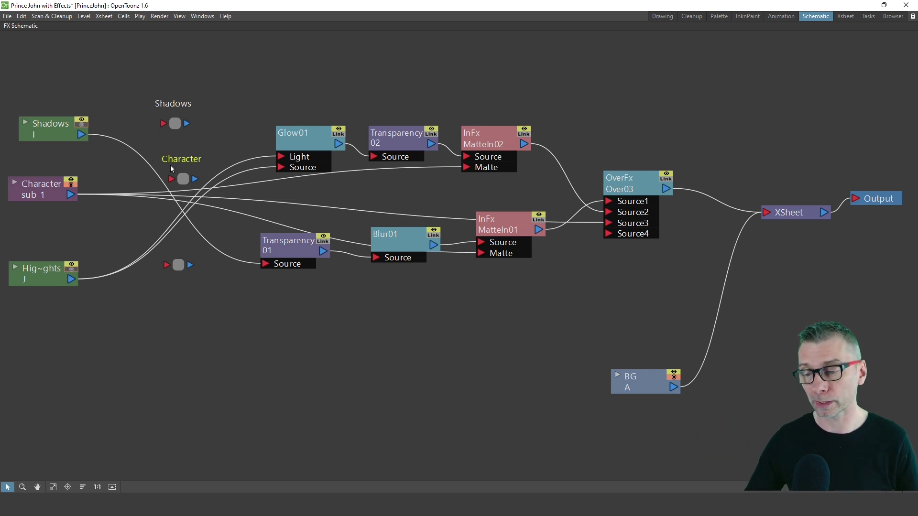
double_click(176, 266)
type("Highlights")
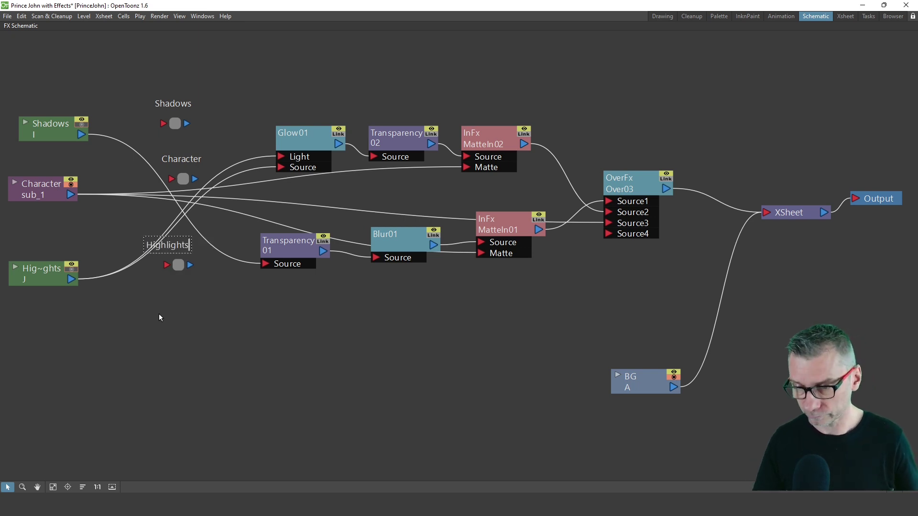
key("Return")
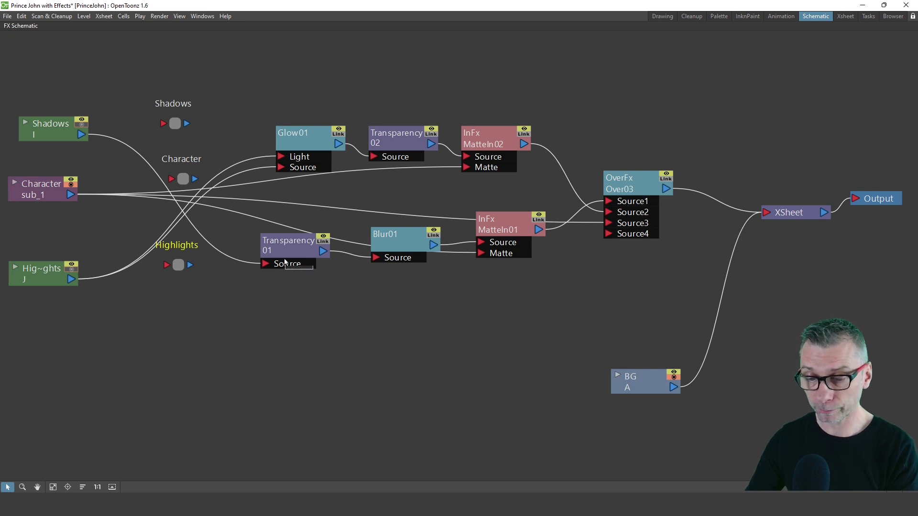
Step: Feed the Shadows column into its pass-through and move both nodes to the lower left
left_click_drag(82, 135, 276, 272)
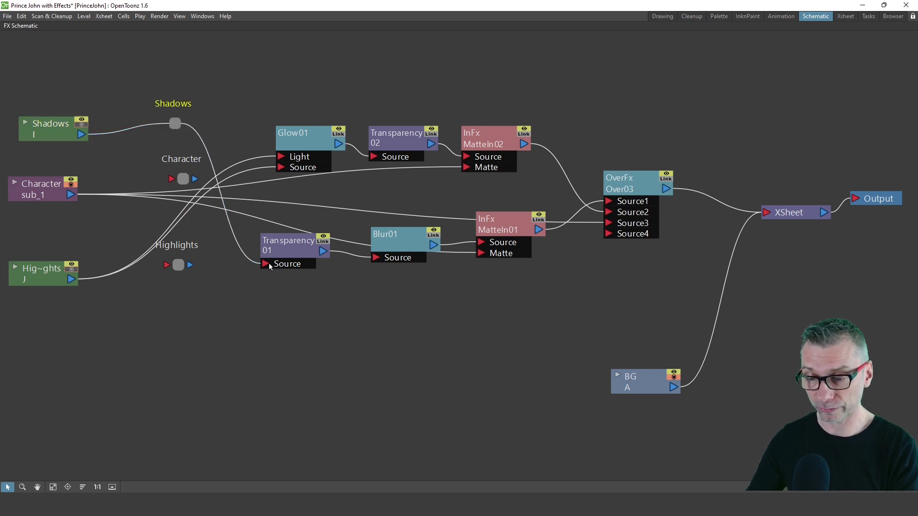
left_click_drag(49, 136, 60, 172)
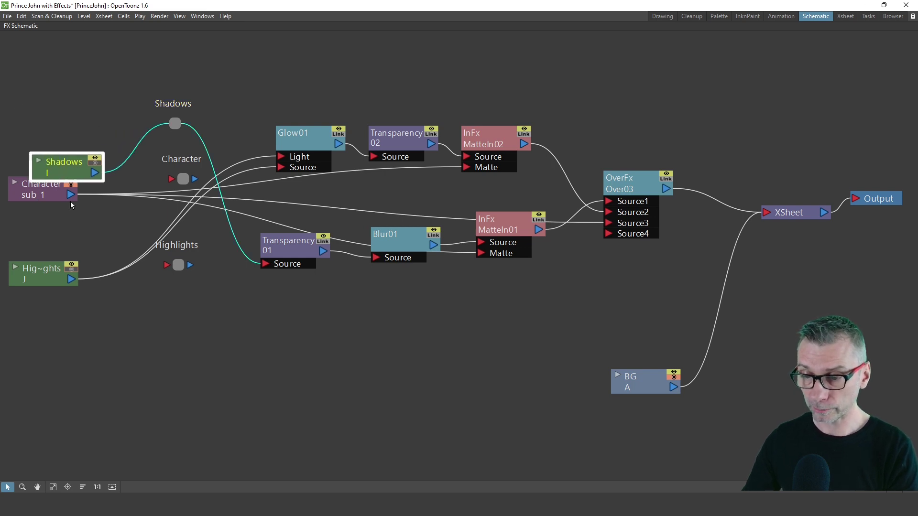
left_click_drag(71, 204, 34, 347)
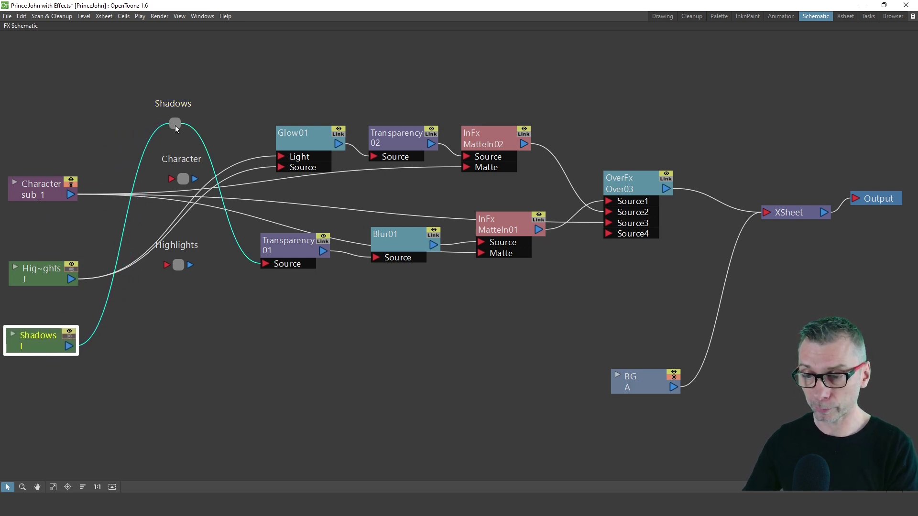
left_click_drag(176, 128, 175, 324)
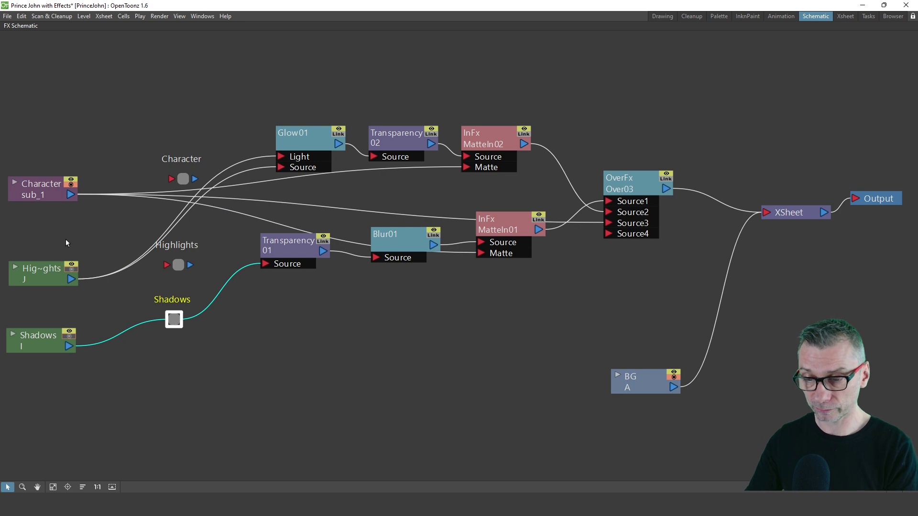
Step: Move Highlights nodes to the top, link them, and feed Glow01's Source from the Highlights pass-through
left_click_drag(48, 279, 69, 113)
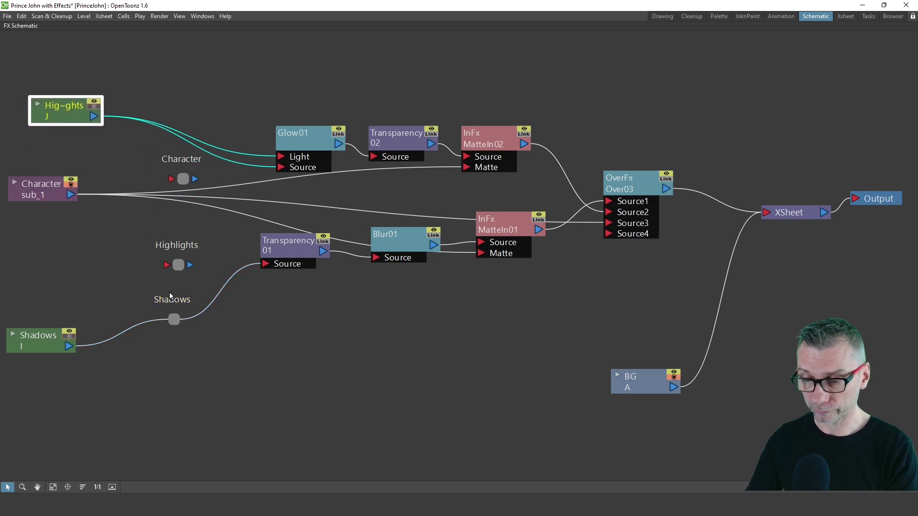
left_click_drag(181, 268, 189, 99)
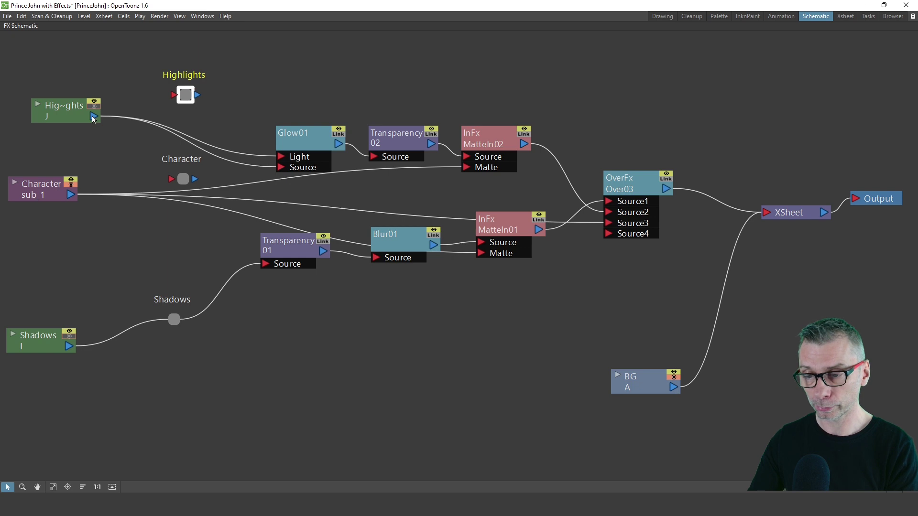
left_click_drag(93, 119, 279, 156)
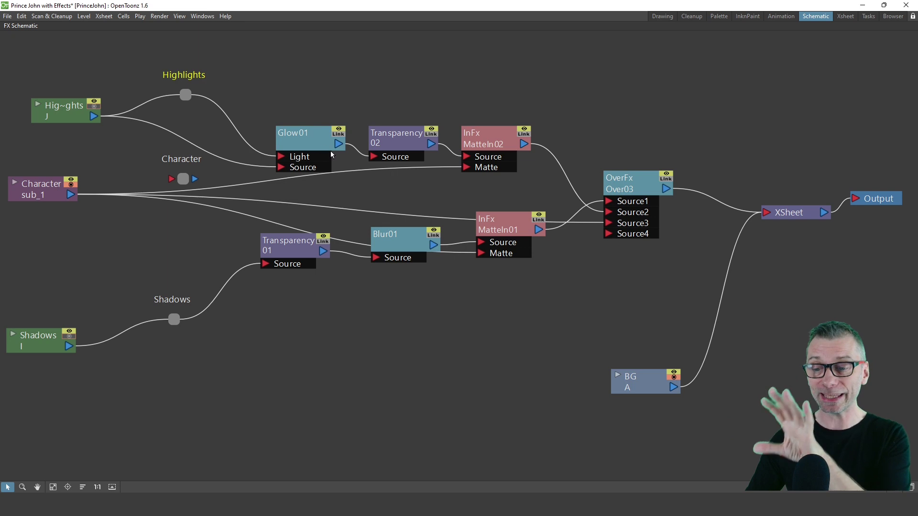
left_click(282, 169)
left_click_drag(282, 171, 196, 99)
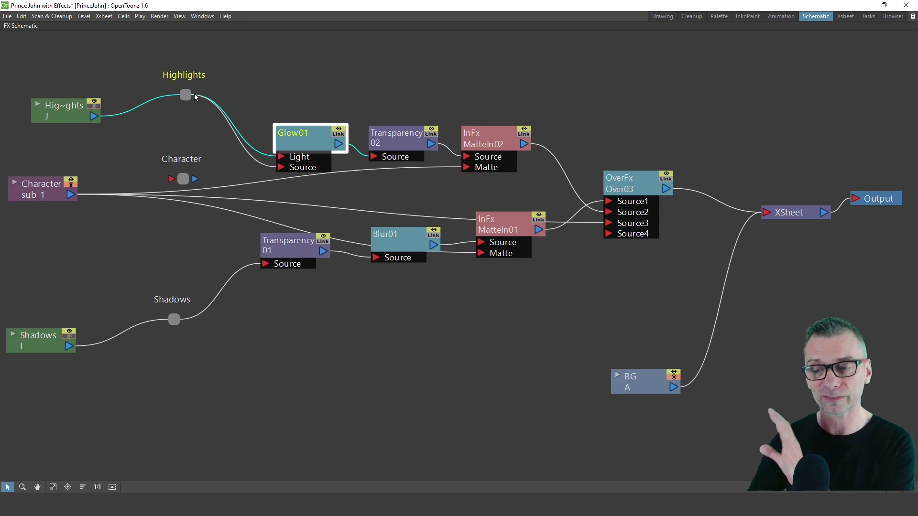
left_click(195, 96)
left_click_drag(185, 97, 175, 129)
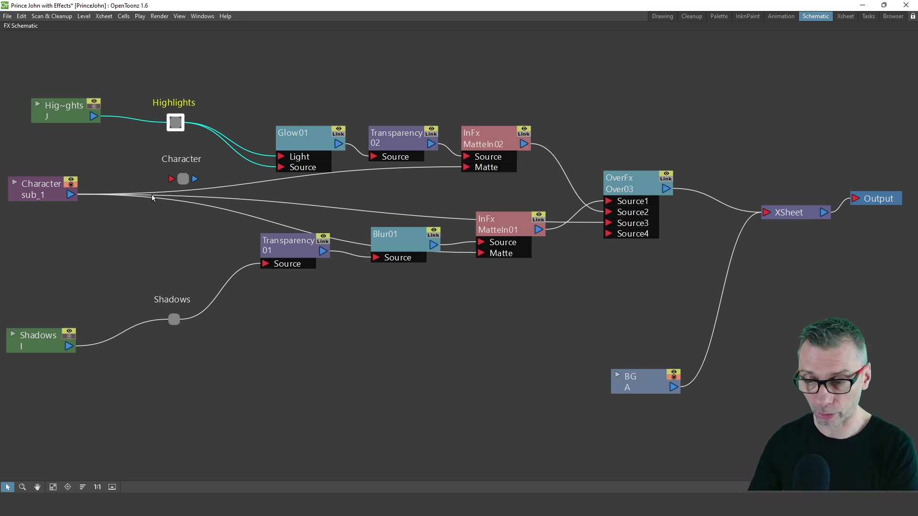
Step: Link Character into its pass-through, then feed MatteIn01's Matte and Over03's Source3 from it
left_click_drag(70, 195, 468, 173)
left_click(467, 172)
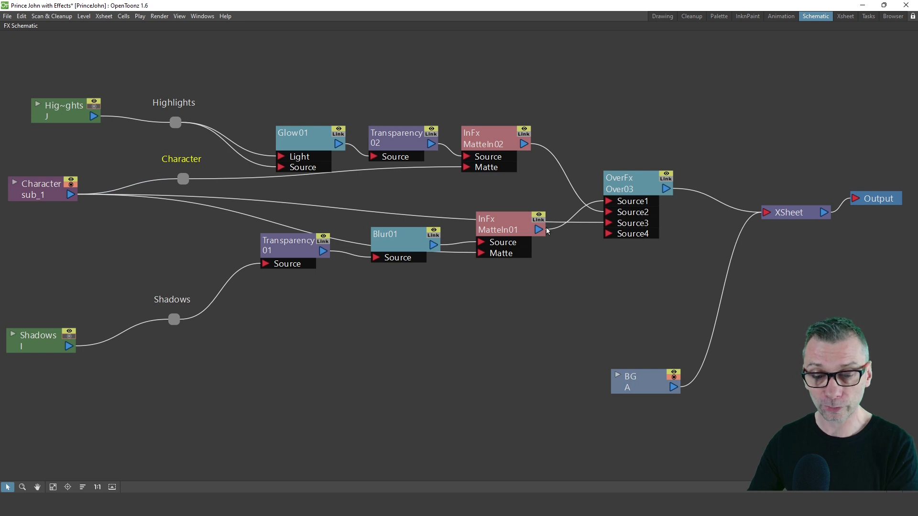
left_click_drag(474, 254, 190, 182)
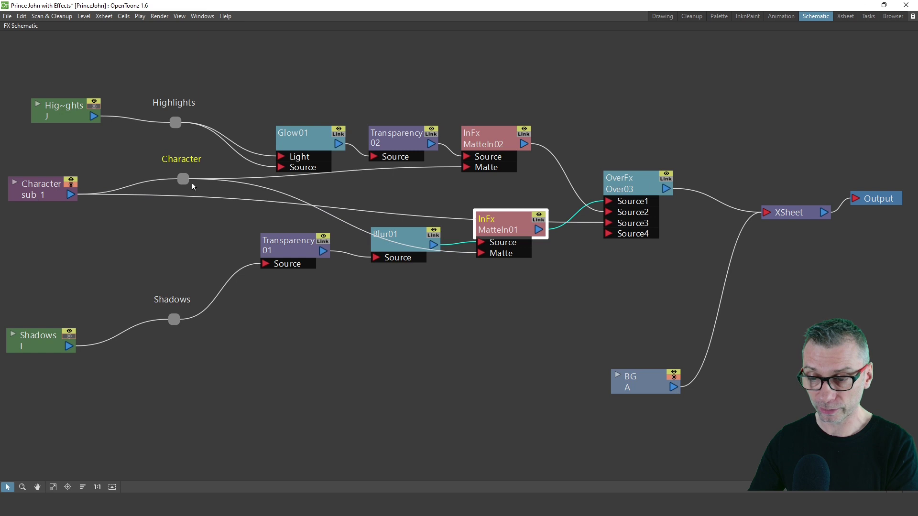
left_click(208, 186)
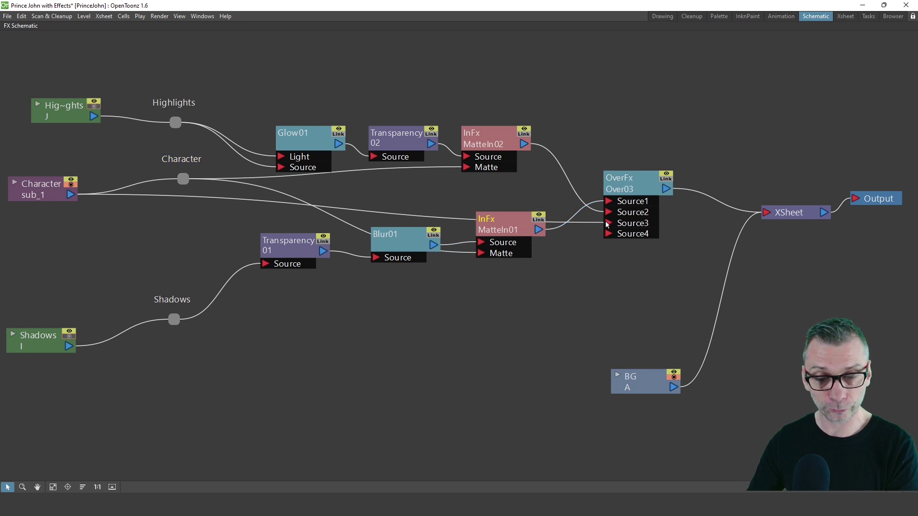
left_click_drag(607, 224, 176, 199)
left_click(196, 180)
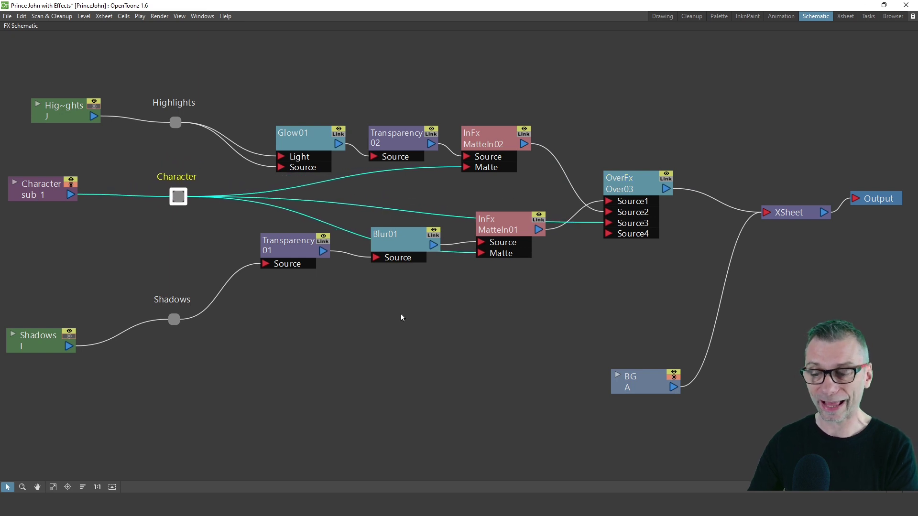
Step: Move the Shadows pass-through and input nodes up, then box-select the effect nodes
left_click_drag(174, 319, 175, 269)
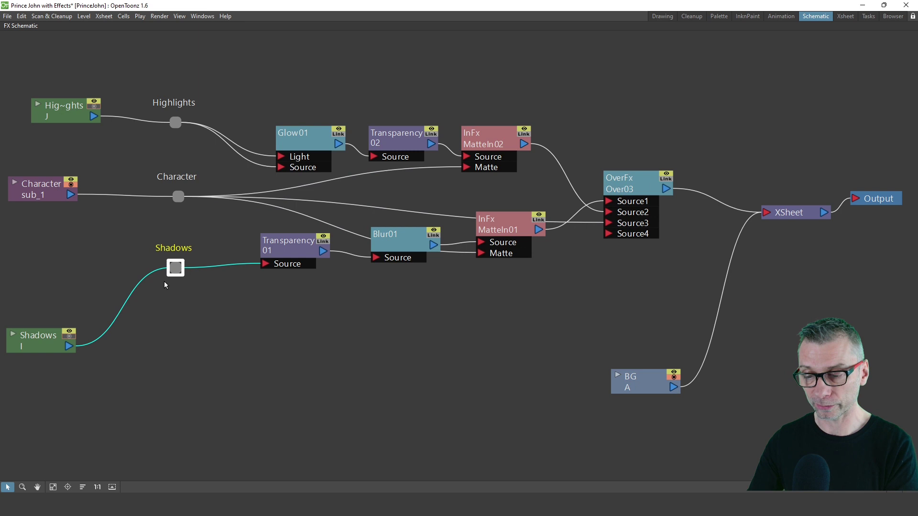
left_click_drag(46, 338, 50, 257)
left_click(45, 323)
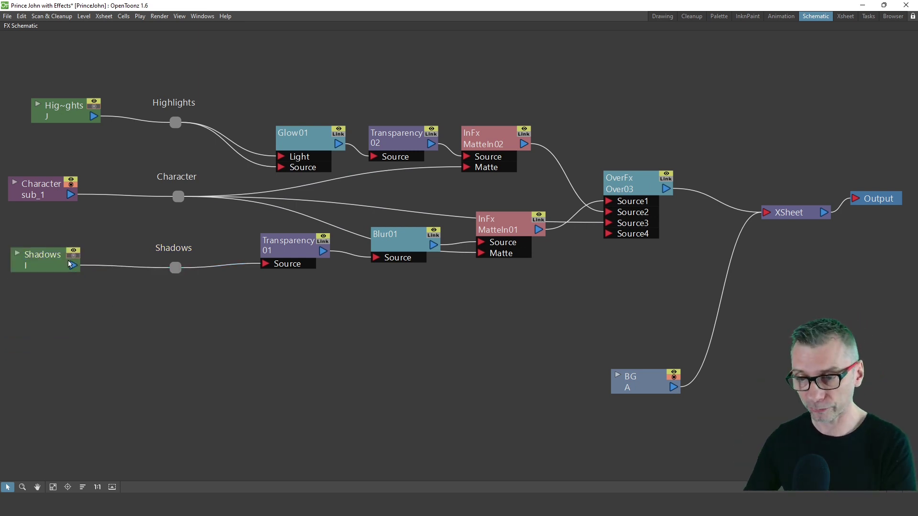
left_click_drag(138, 54, 678, 260)
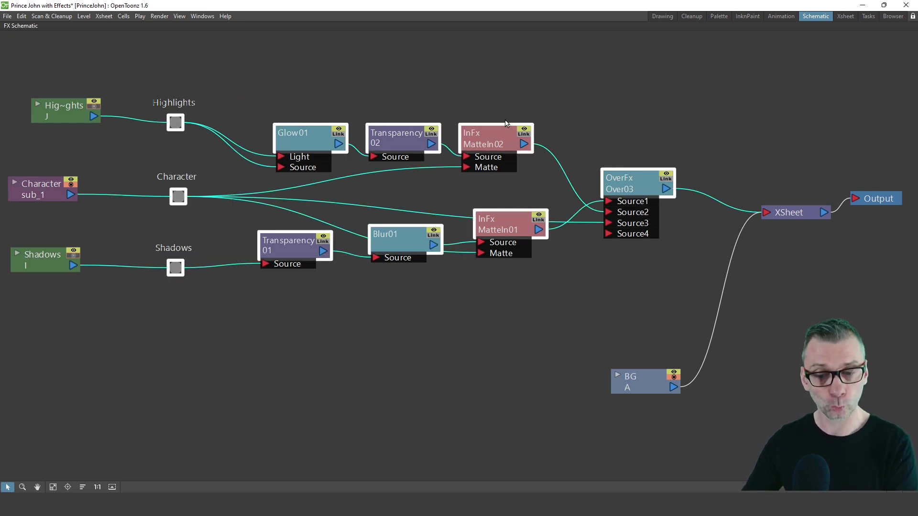
Step: Turn the selected nodes into macroFx07 with Make Macro FX and nudge the Character input right
right_click(306, 139)
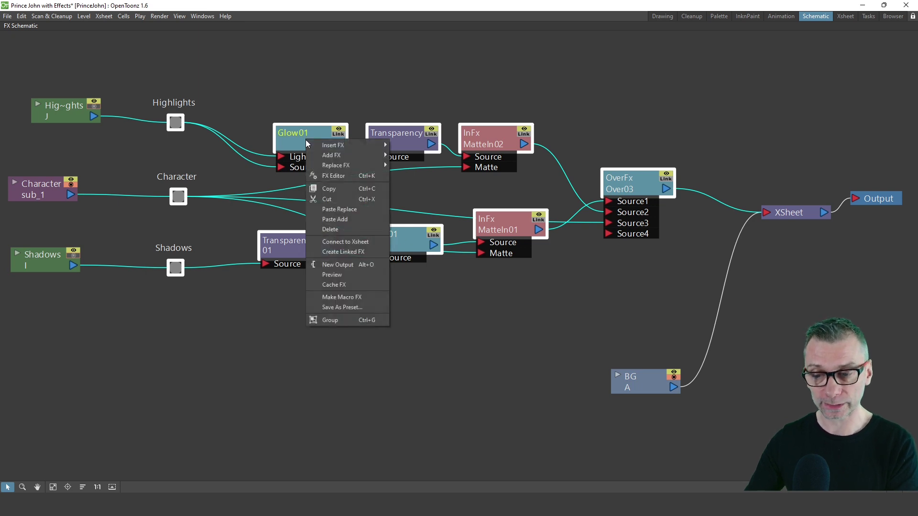
left_click(331, 298)
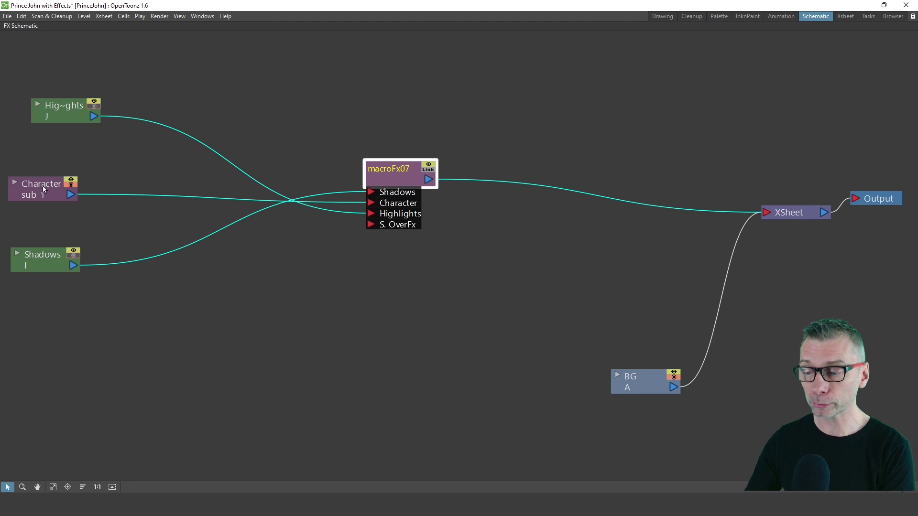
left_click_drag(43, 190, 66, 195)
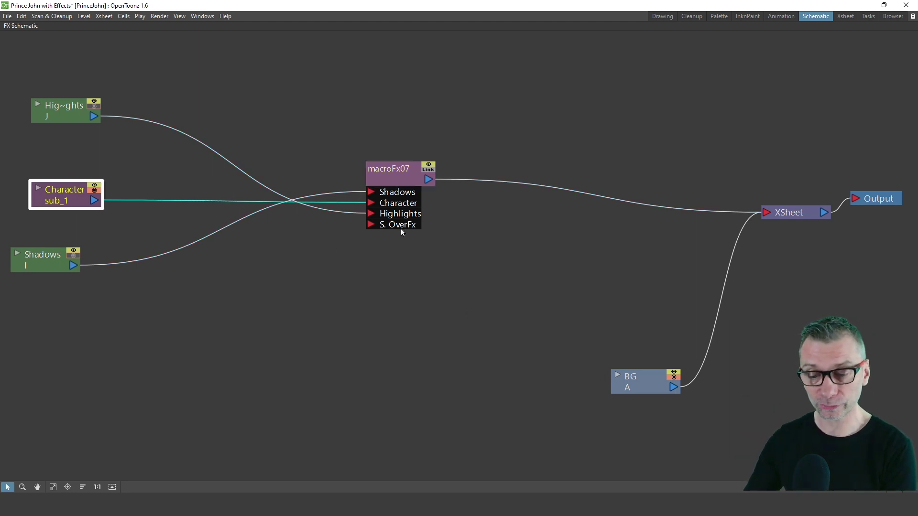
Step: Explode macroFx07, lower XSheet and Output, shift the inner nodes left and Over03 right
right_click(399, 173)
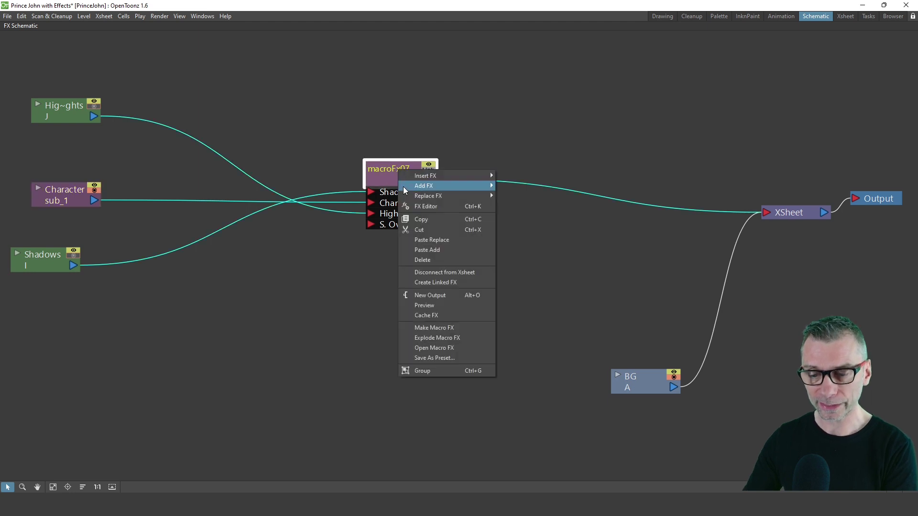
left_click(433, 343)
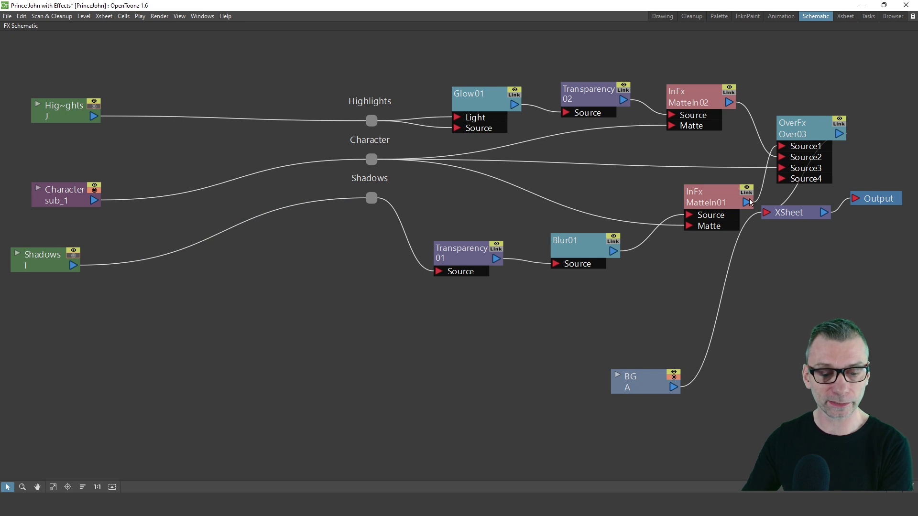
left_click_drag(802, 216, 818, 383)
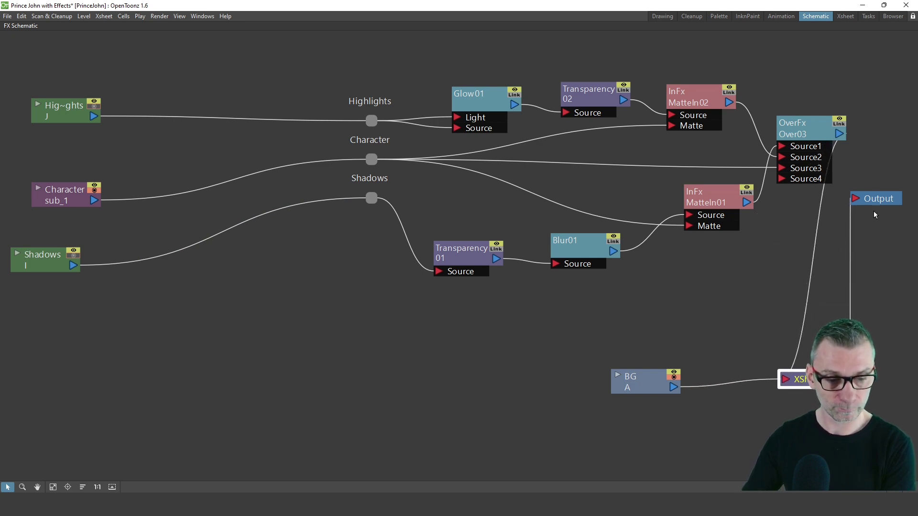
left_click_drag(875, 200, 903, 309)
left_click_drag(282, 75, 856, 284)
left_click_drag(811, 129, 615, 142)
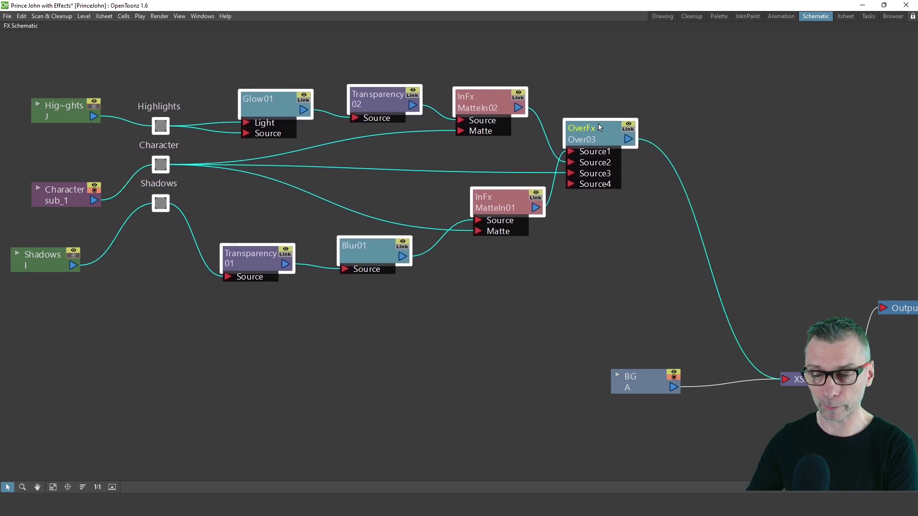
left_click(617, 115)
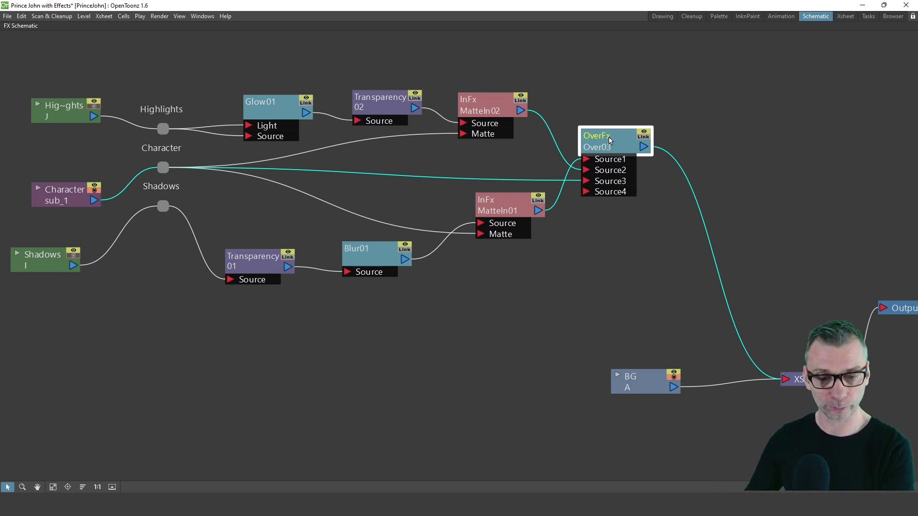
left_click_drag(609, 140, 680, 135)
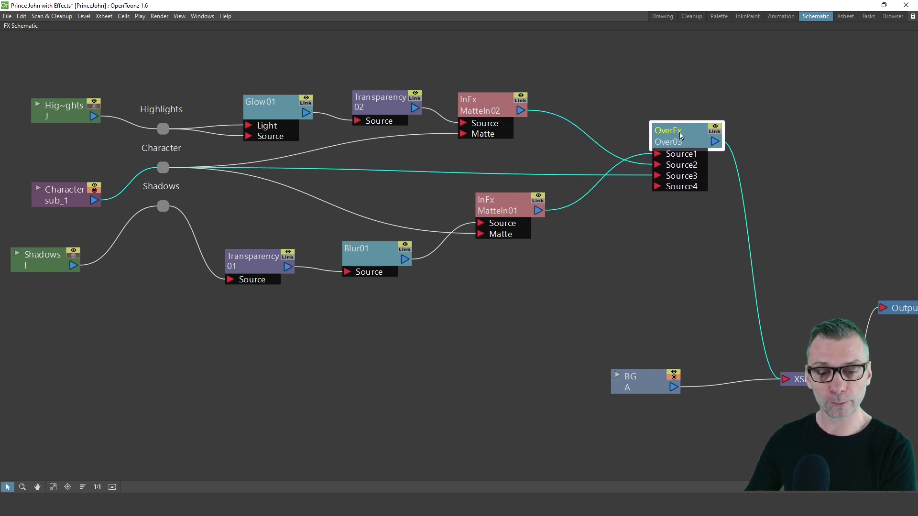
Step: Add an Overlay Ino node and connect MatteIn02 into its Fore input
right_click(590, 81)
mouse_move(601, 84)
mouse_move(698, 143)
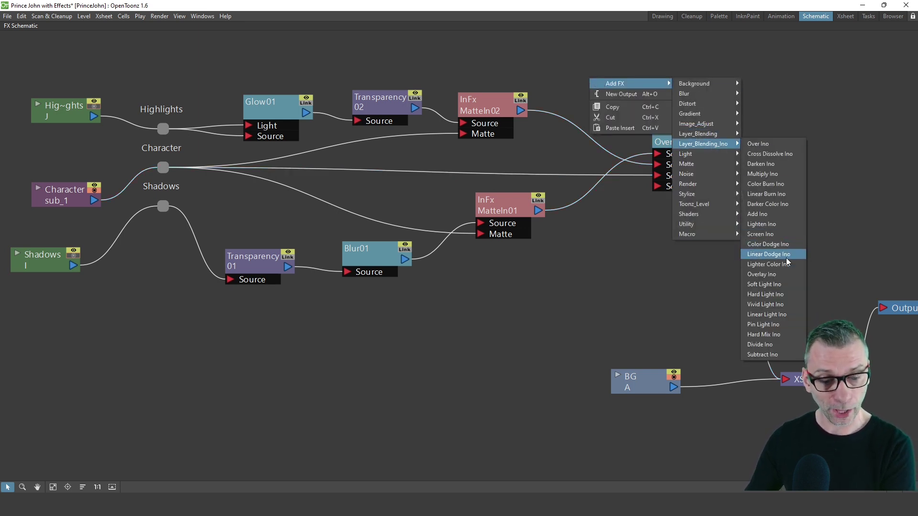
left_click(784, 275)
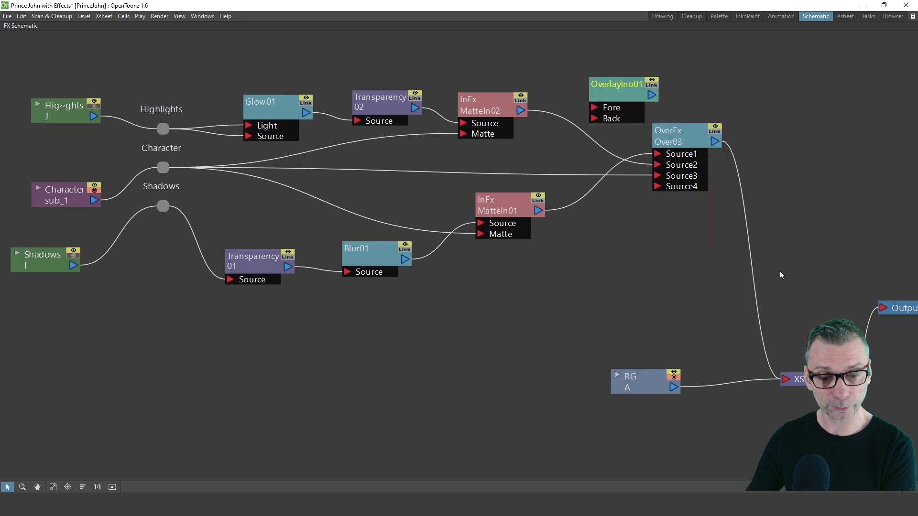
left_click_drag(602, 93, 595, 100)
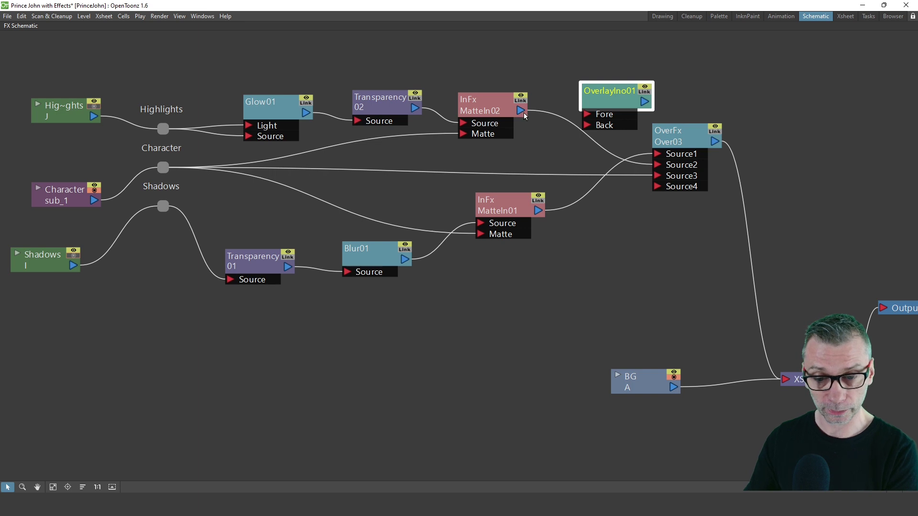
left_click_drag(523, 113, 591, 116)
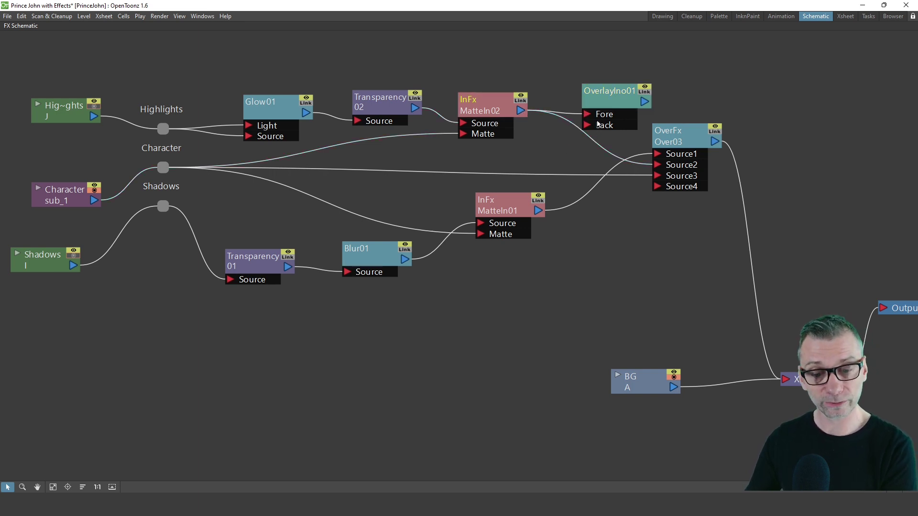
Step: Delete the Character and MatteIn02 links to Over03, remove Over03, and reposition OverlayIno01
left_click_drag(589, 126, 165, 169)
left_click(417, 171)
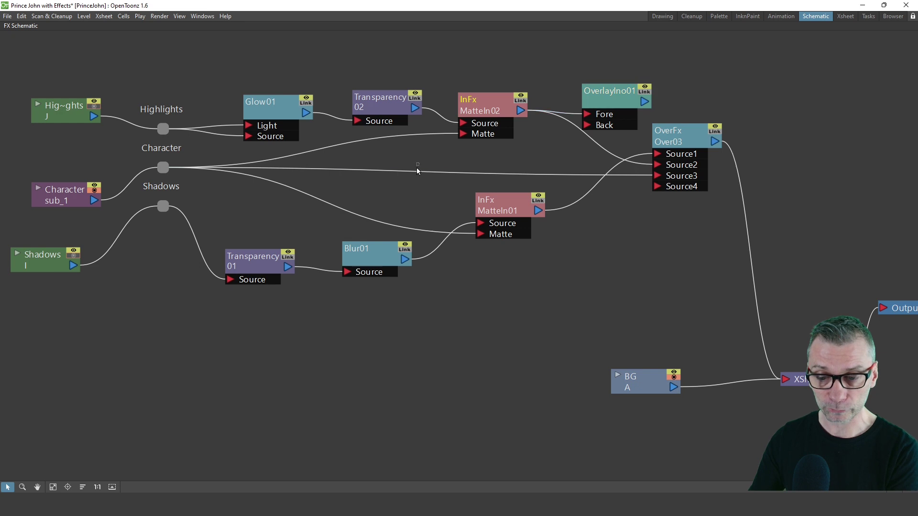
key("Delete")
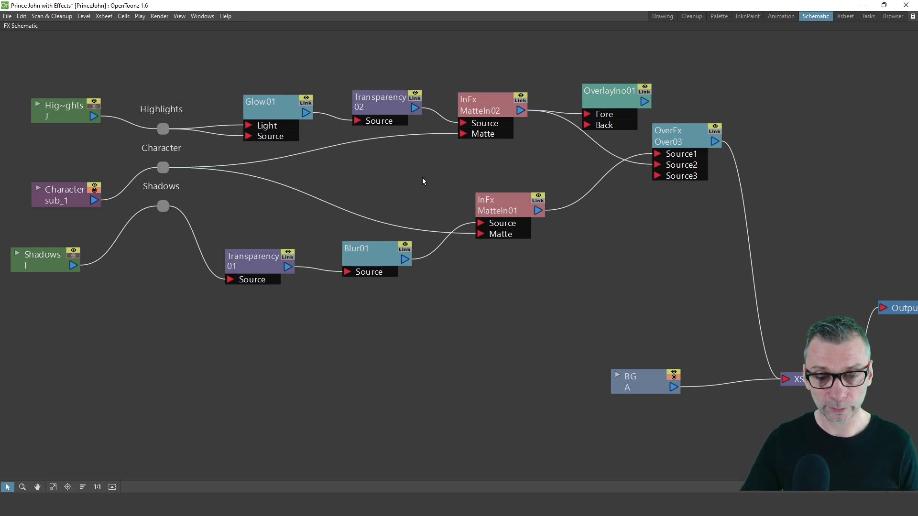
left_click(591, 143)
key("Delete")
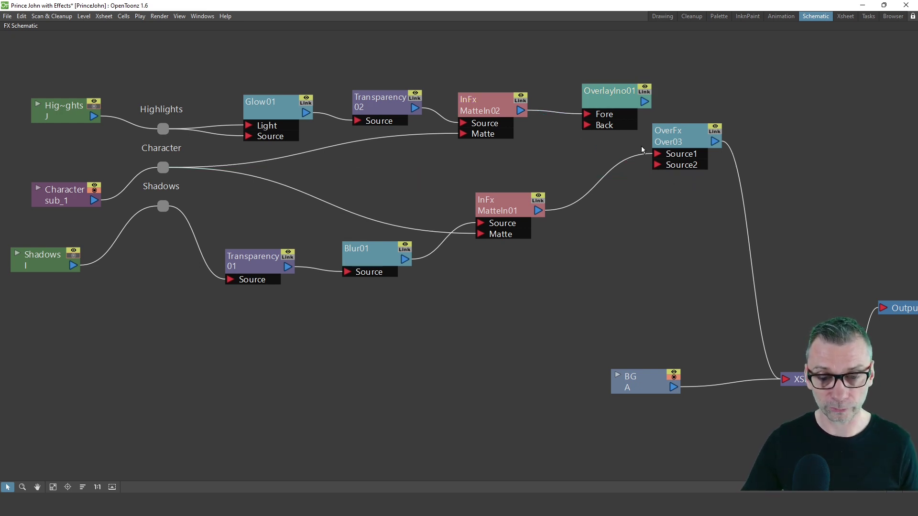
left_click(680, 139)
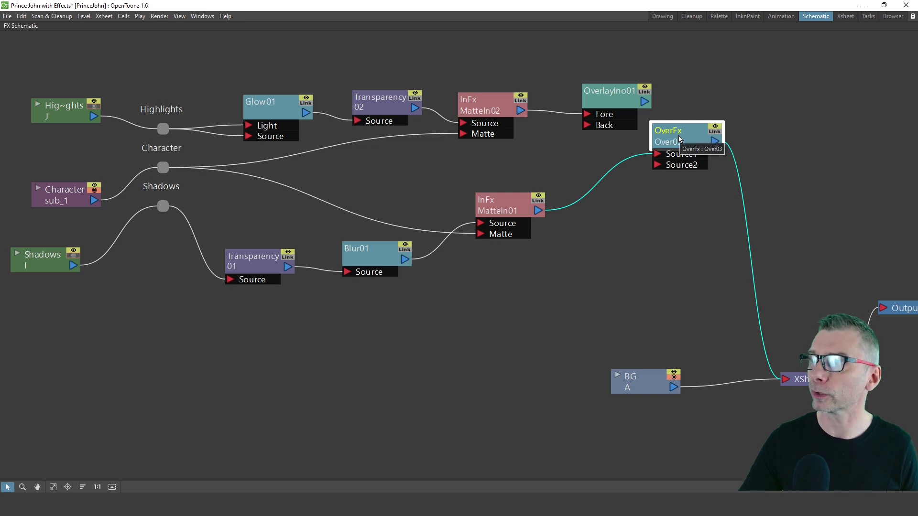
key("Delete")
left_click_drag(619, 107, 604, 131)
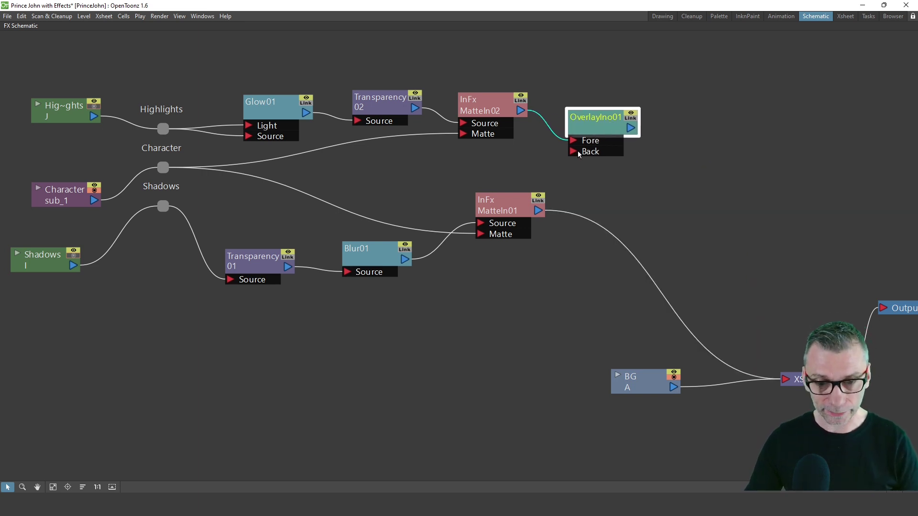
Step: Connect Character to OverlayIno01's Back and paste a copy as OverlayIno02
left_click_drag(572, 156, 178, 173)
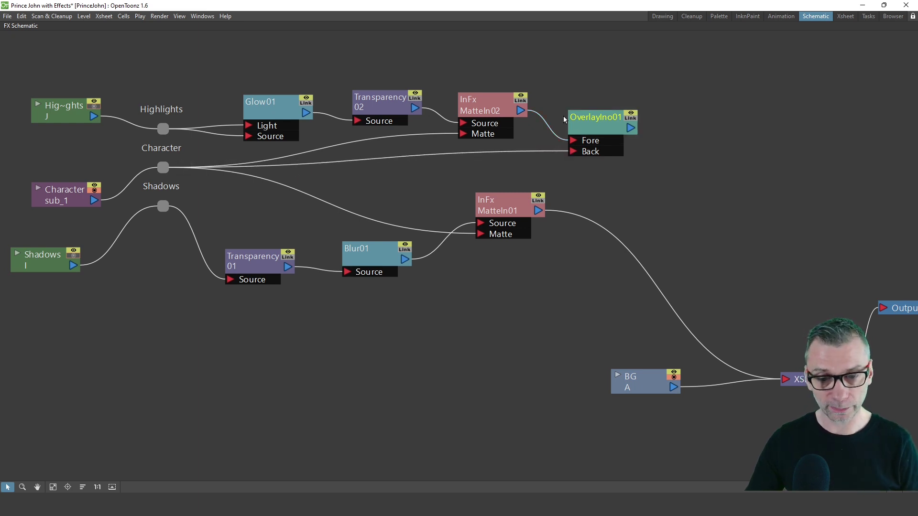
left_click(596, 126)
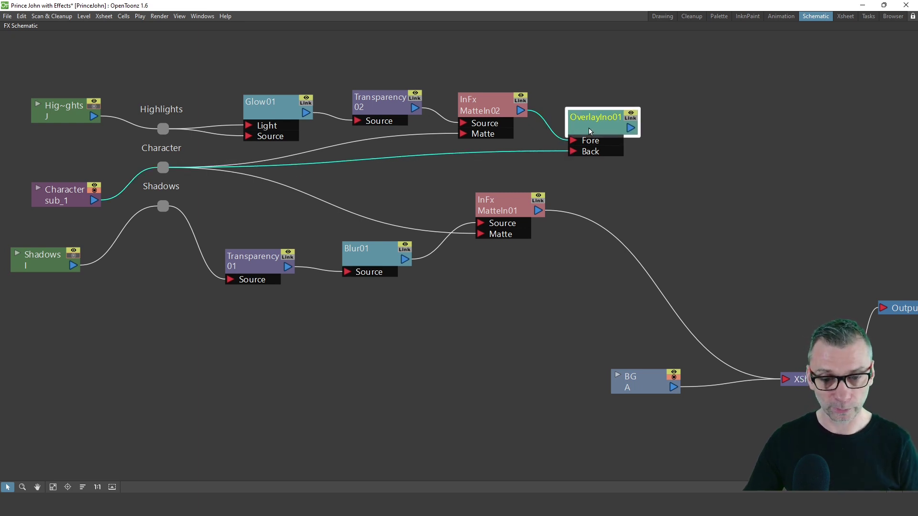
left_click(662, 148)
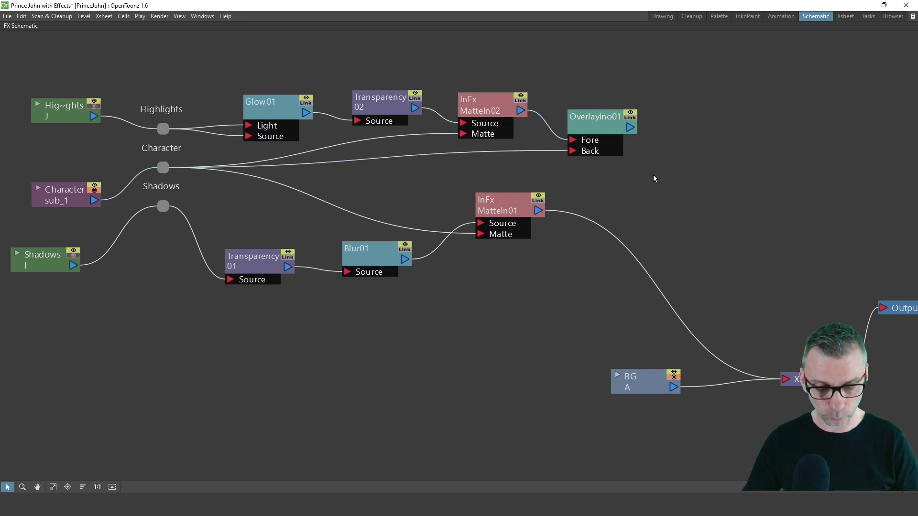
key("ctrl+v")
left_click_drag(676, 181, 695, 156)
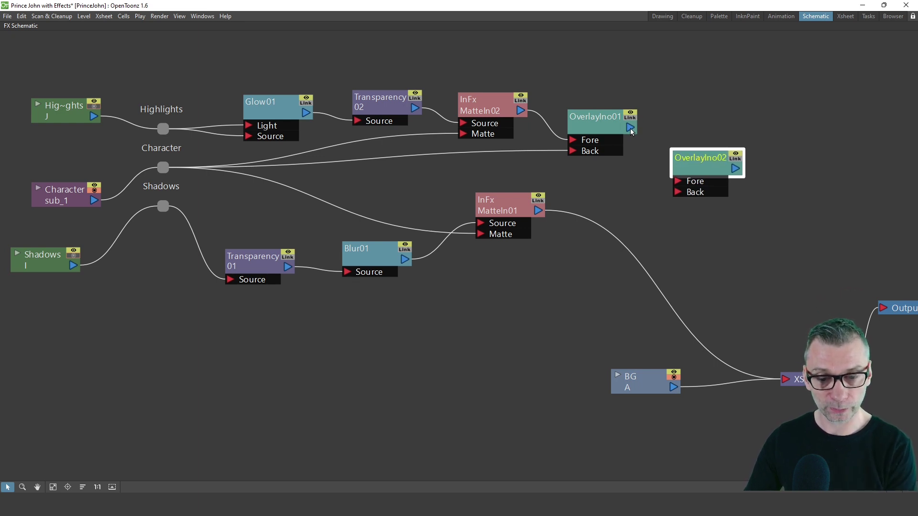
Step: Wire OverlayIno01 to OverlayIno02's Back, MatteIn01 to its Fore, and OverlayIno02 into the XSheet
left_click_drag(630, 128, 674, 195)
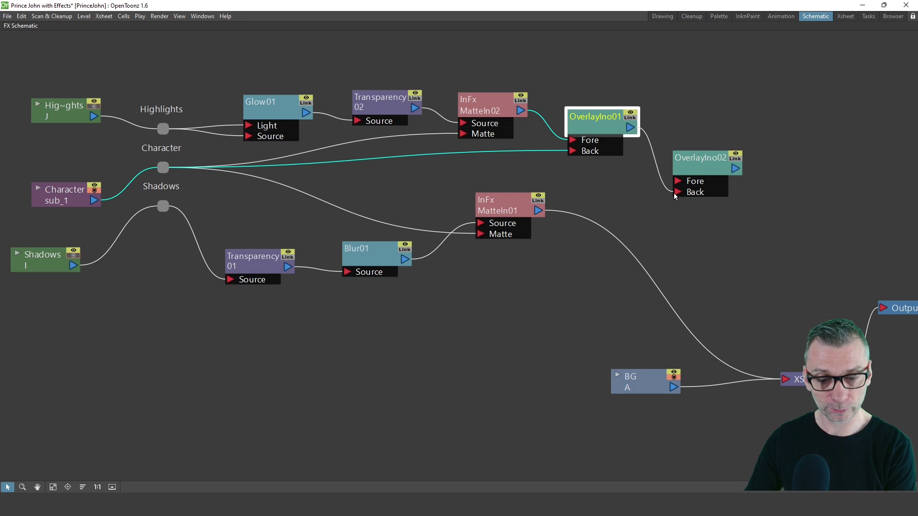
left_click(657, 211)
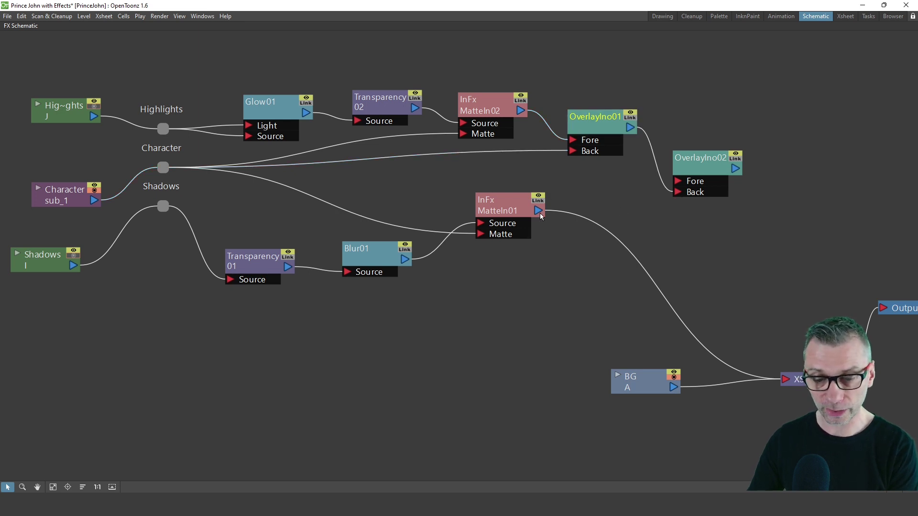
left_click_drag(538, 210, 791, 233)
left_click(803, 401)
left_click(624, 222)
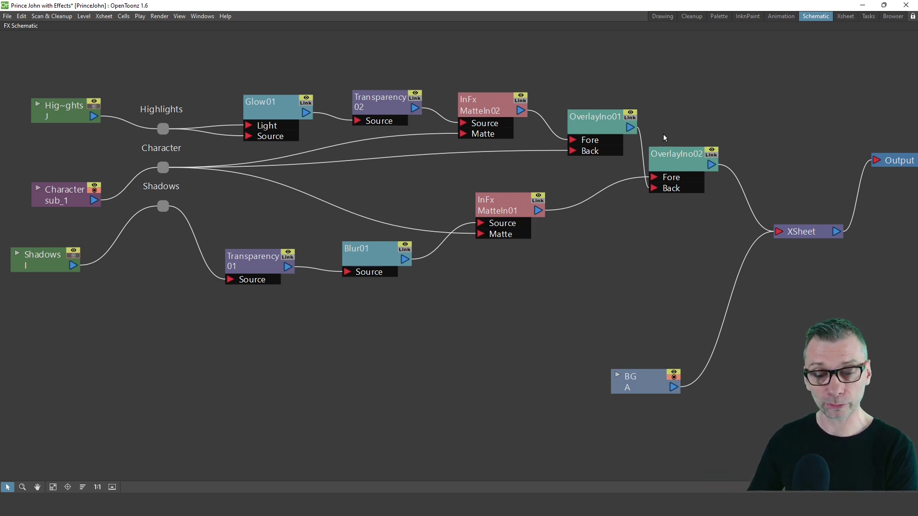
left_click_drag(678, 169, 694, 158)
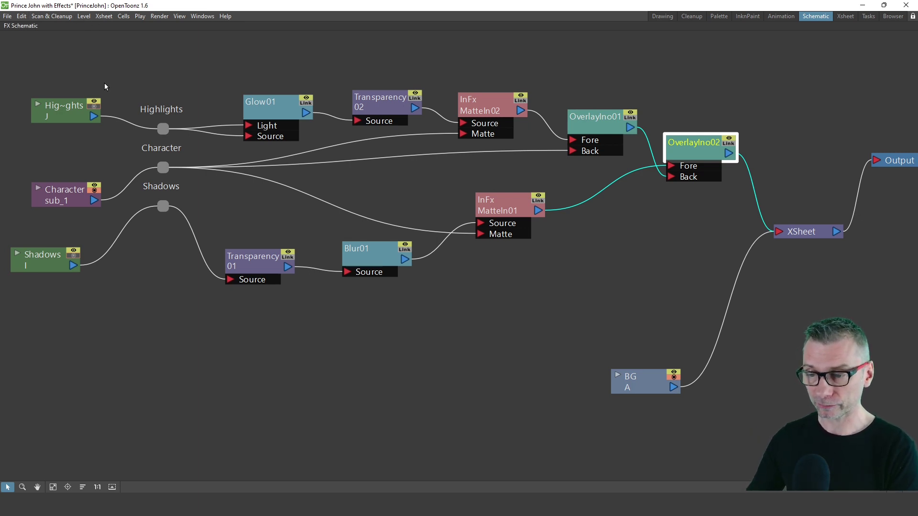
Step: Select all pass-through, matte and overlay nodes and collapse them into a macro FX
left_click_drag(128, 77, 720, 277)
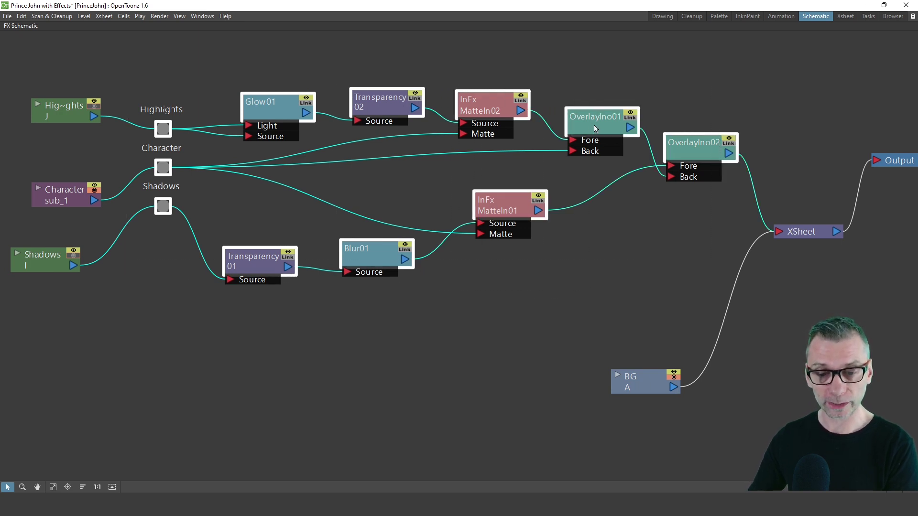
right_click(595, 129)
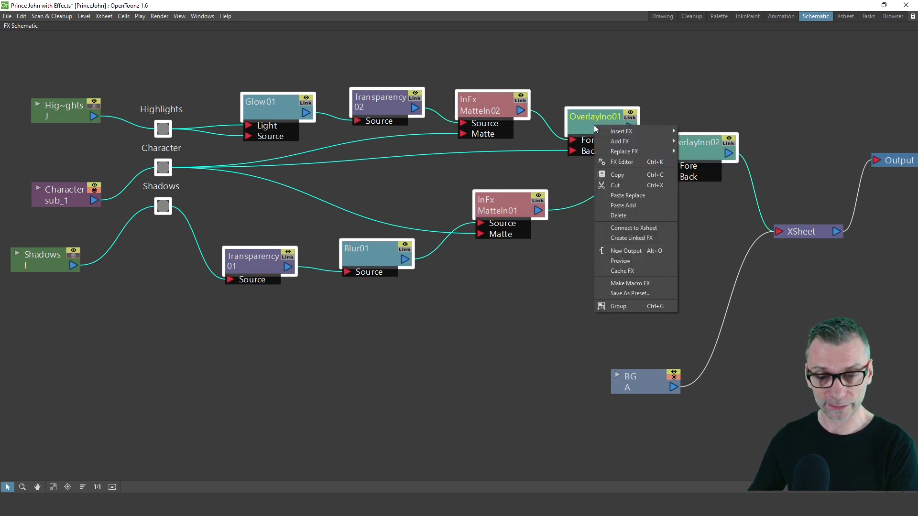
left_click(631, 284)
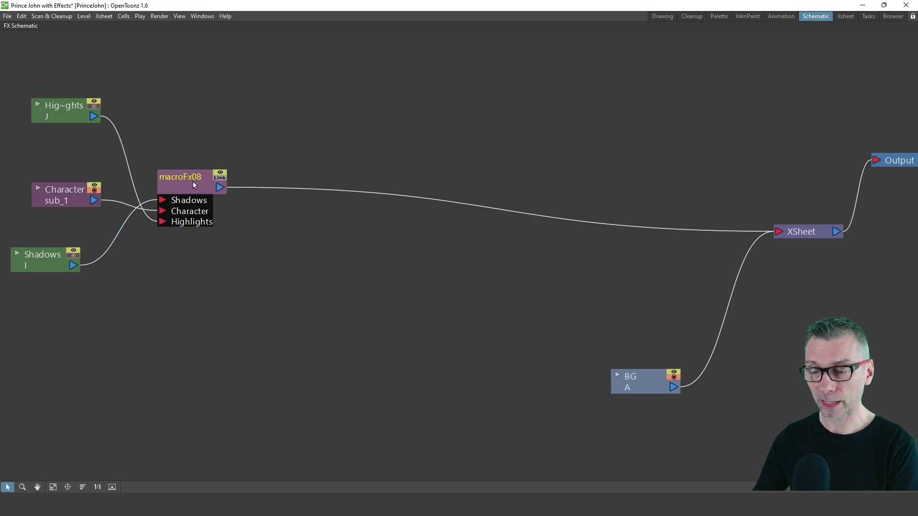
Step: Position macroFx08 and stack Shadows, Character and Highlights in order beside it
left_click_drag(193, 185, 304, 123)
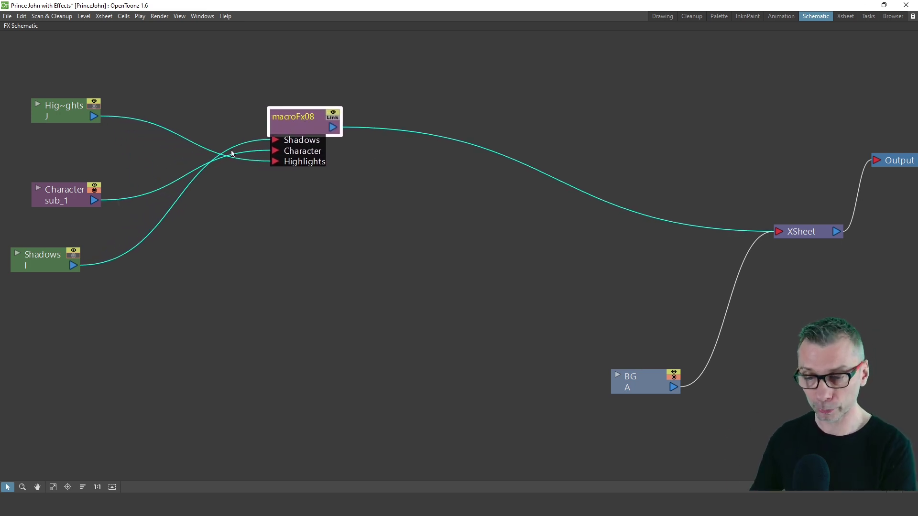
left_click_drag(54, 201, 59, 157)
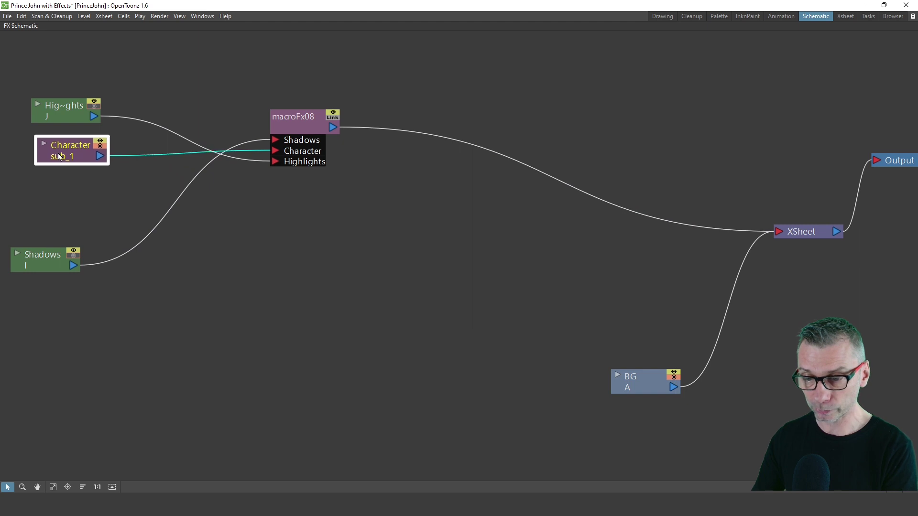
left_click_drag(47, 270, 83, 190)
left_click(225, 288)
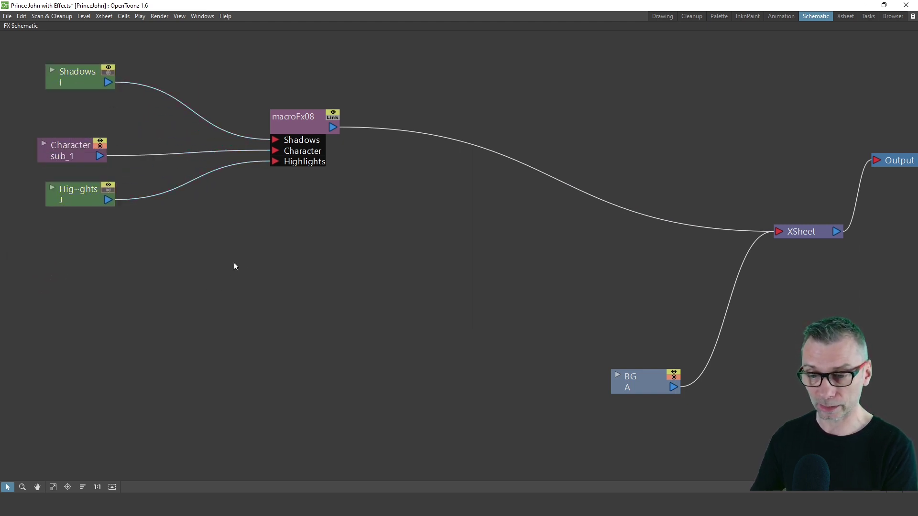
Step: Place BG under macroFx08, with XSheet and Output close beside it, then zoom in
left_click_drag(631, 382, 277, 264)
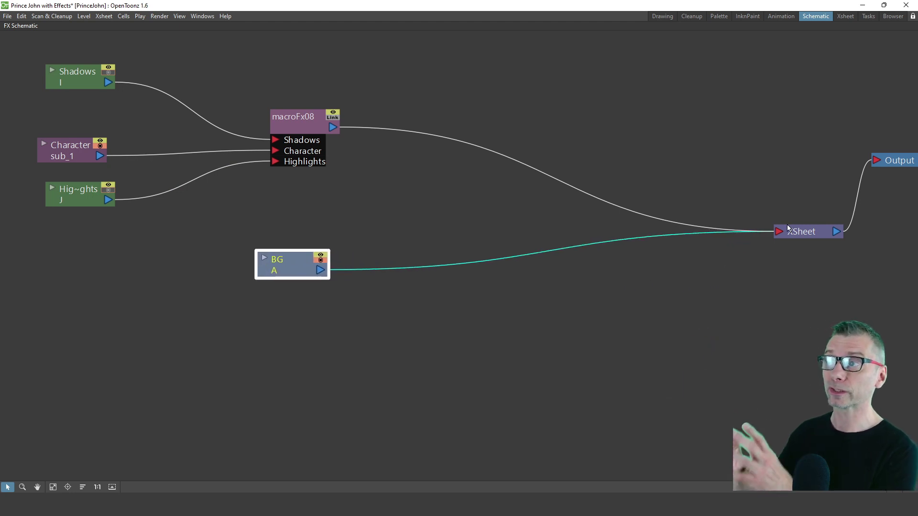
left_click_drag(794, 233, 452, 164)
left_click_drag(894, 161, 571, 165)
left_click(561, 192)
scroll(289, 197, "up", 3)
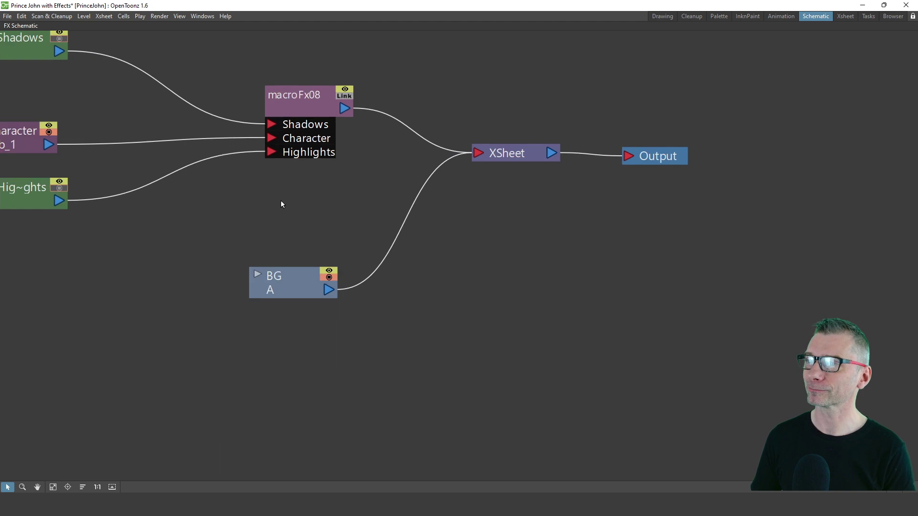